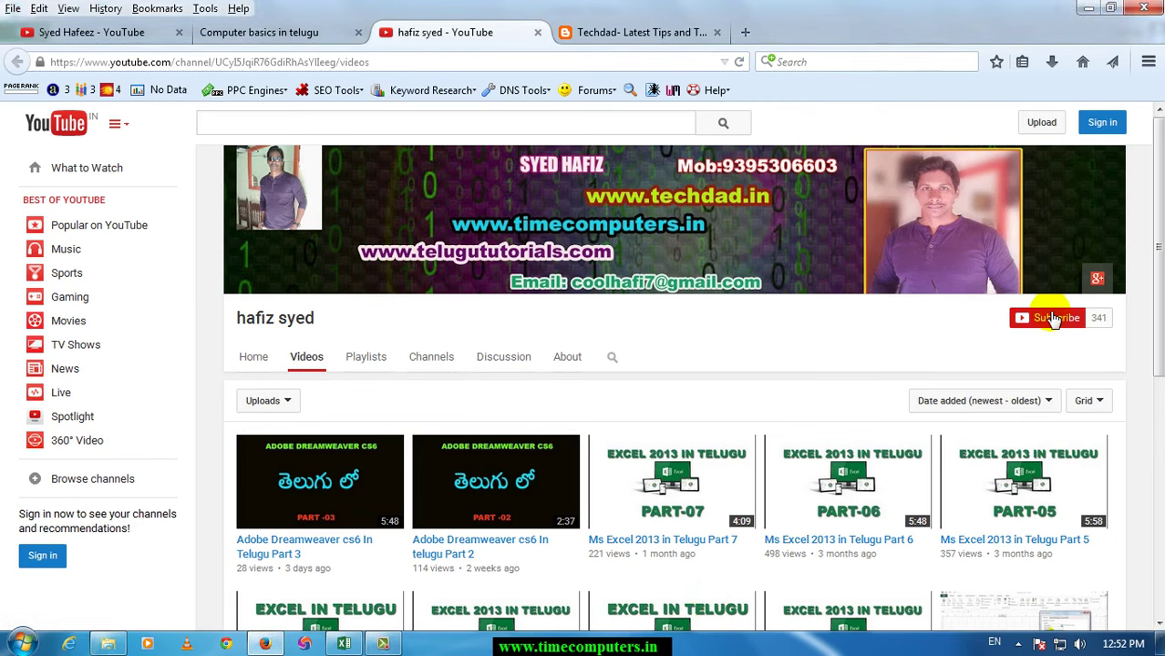
Switch from the Firefox tutorials tab to the Excel workbook Book1 with the number grid
{"action": "left_click", "coordinate": [282, 34]}
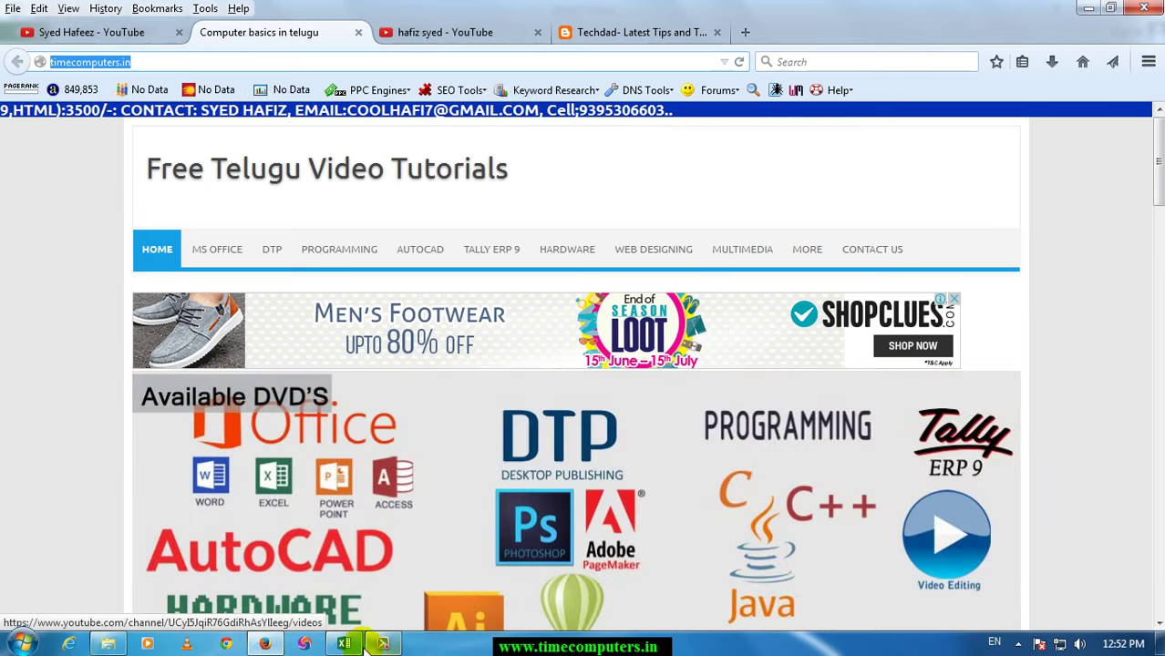
{"action": "left_click", "coordinate": [347, 643]}
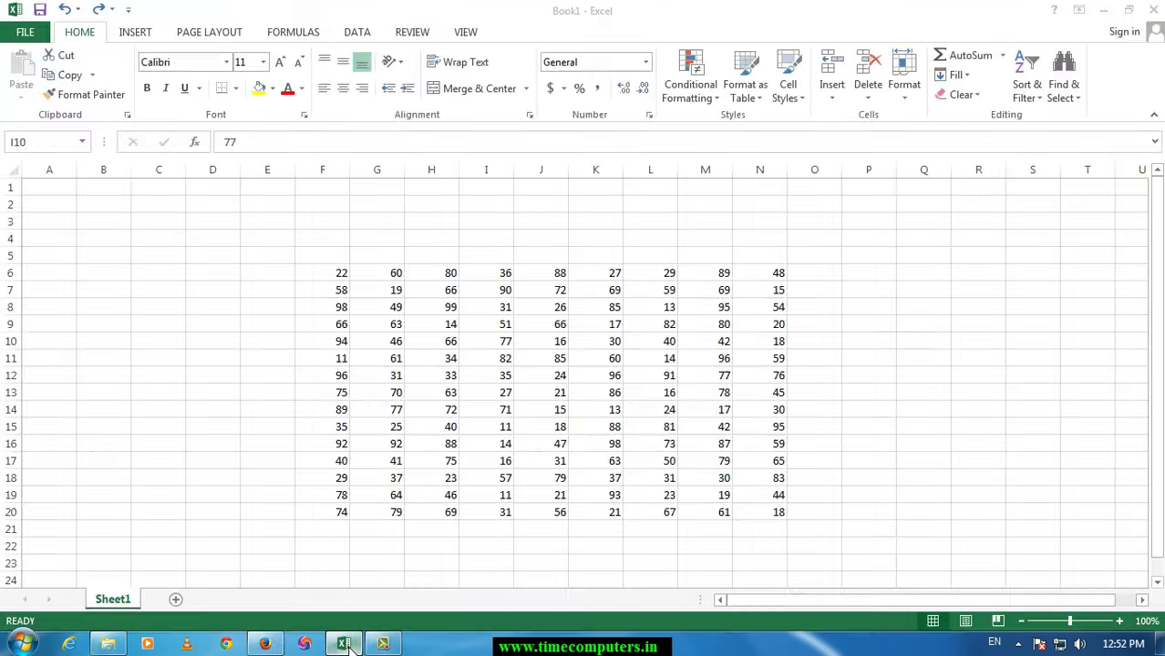
Select the number grid F6:N20
{"action": "left_click", "coordinate": [696, 100]}
{"action": "left_click", "coordinate": [712, 131]}
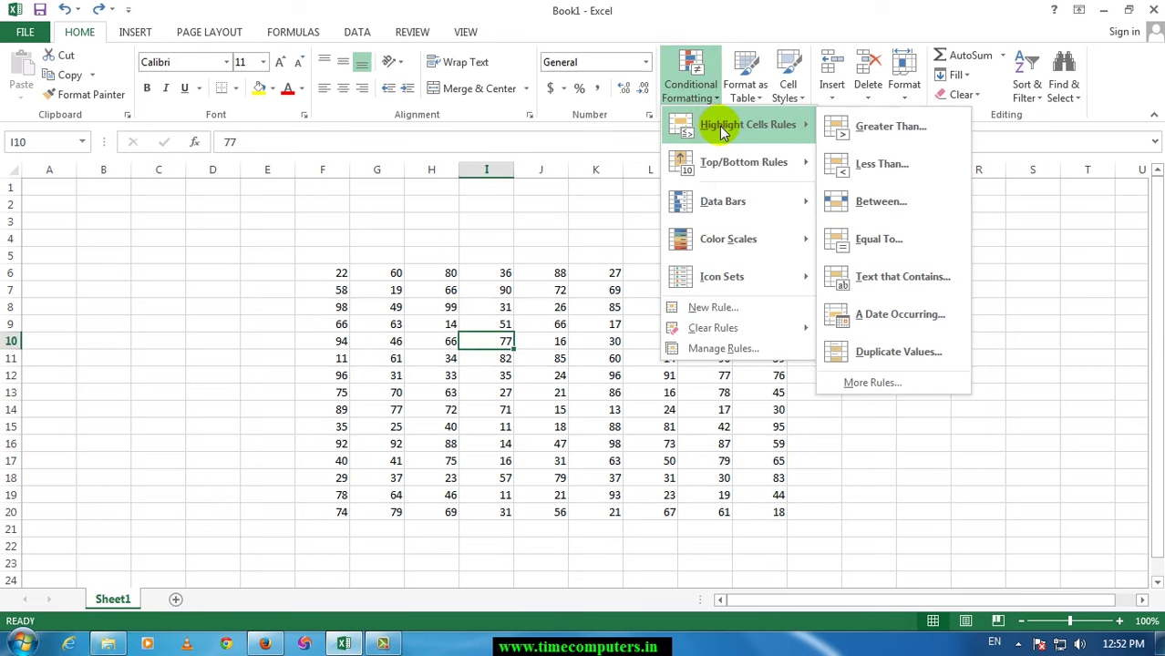
{"action": "mouse_move", "coordinate": [726, 171]}
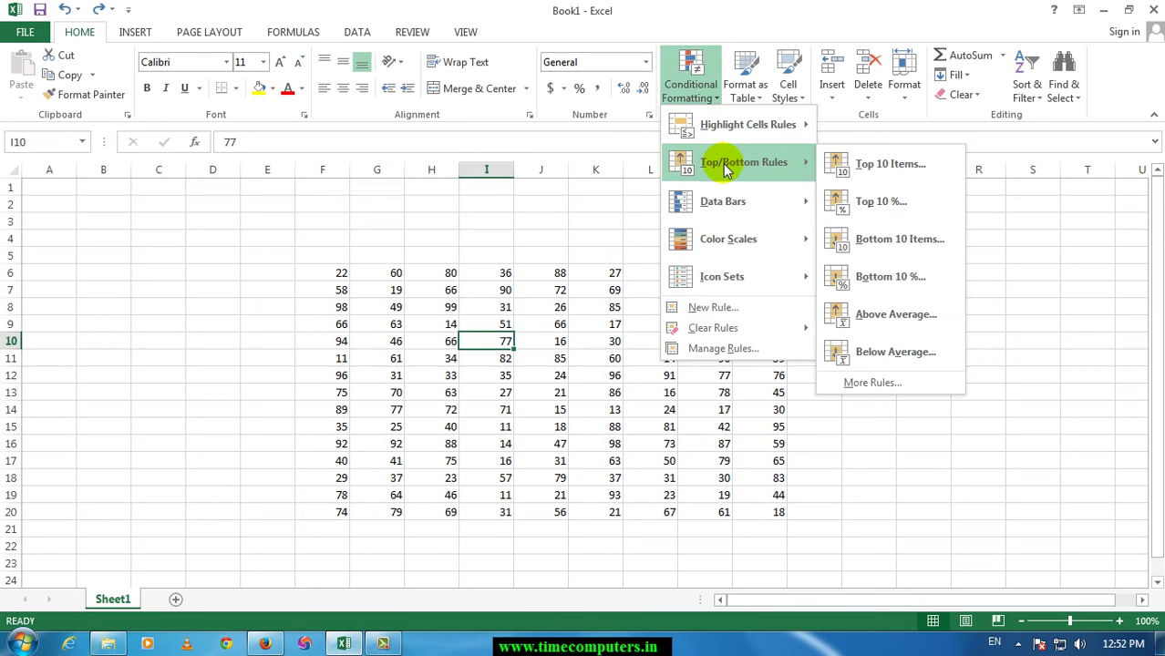
{"action": "left_click", "coordinate": [455, 356]}
{"action": "mouse_move", "coordinate": [339, 273]}
{"action": "left_mouse_down"}
{"action": "mouse_move", "coordinate": [796, 511]}
{"action": "mouse_move", "coordinate": [779, 513]}
{"action": "left_mouse_up"}
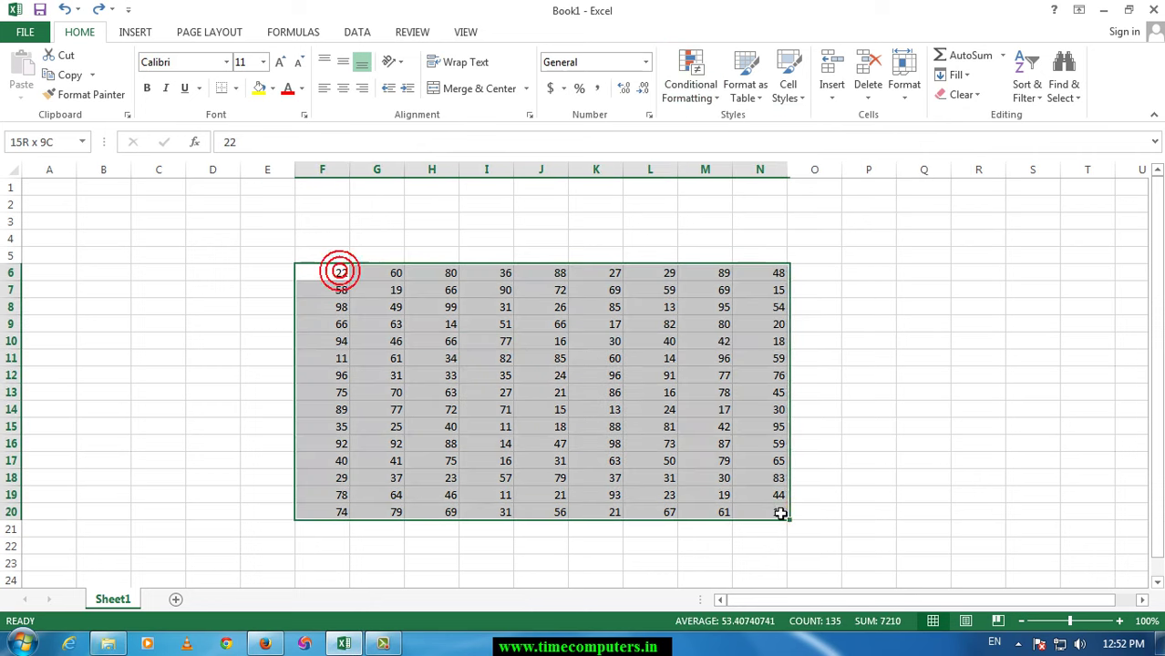
Add a Top 10 Items rule with a custom light blue fill to F6:N20
{"action": "left_click", "coordinate": [701, 97]}
{"action": "mouse_move", "coordinate": [742, 173]}
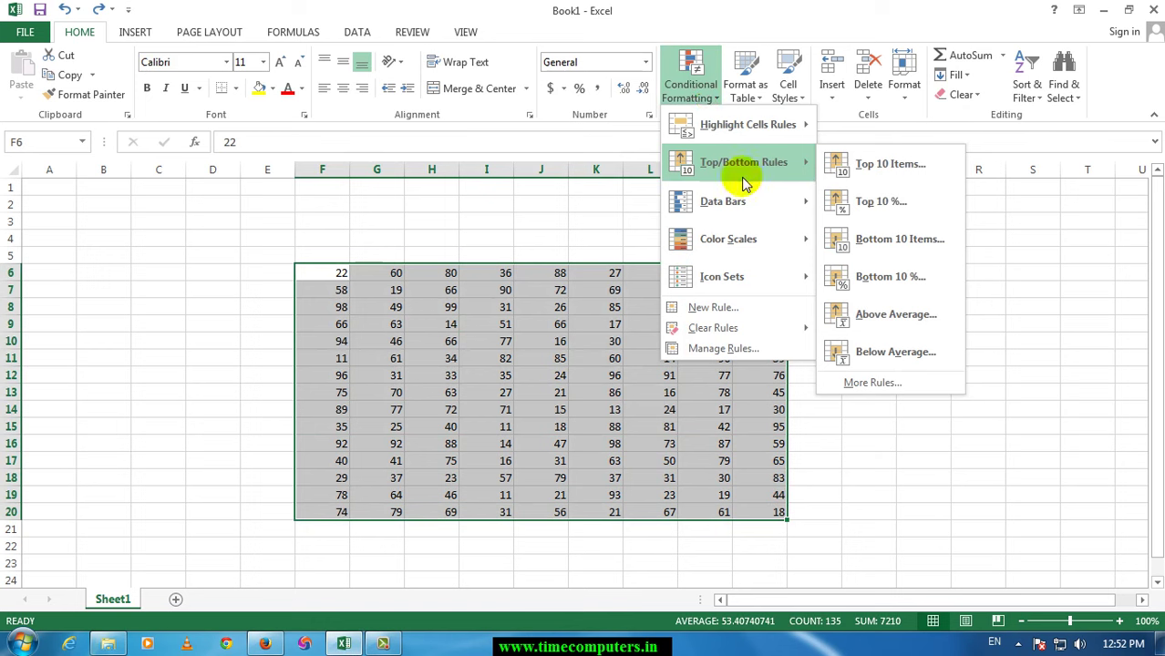
{"action": "left_click", "coordinate": [891, 173]}
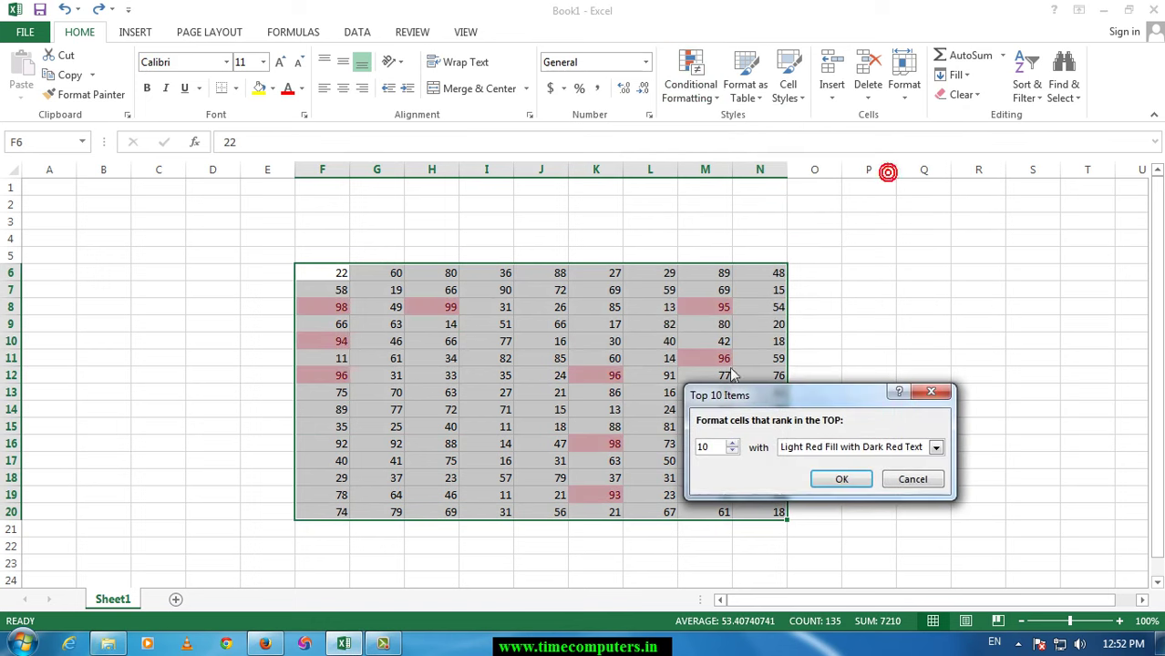
{"action": "left_click", "coordinate": [873, 448]}
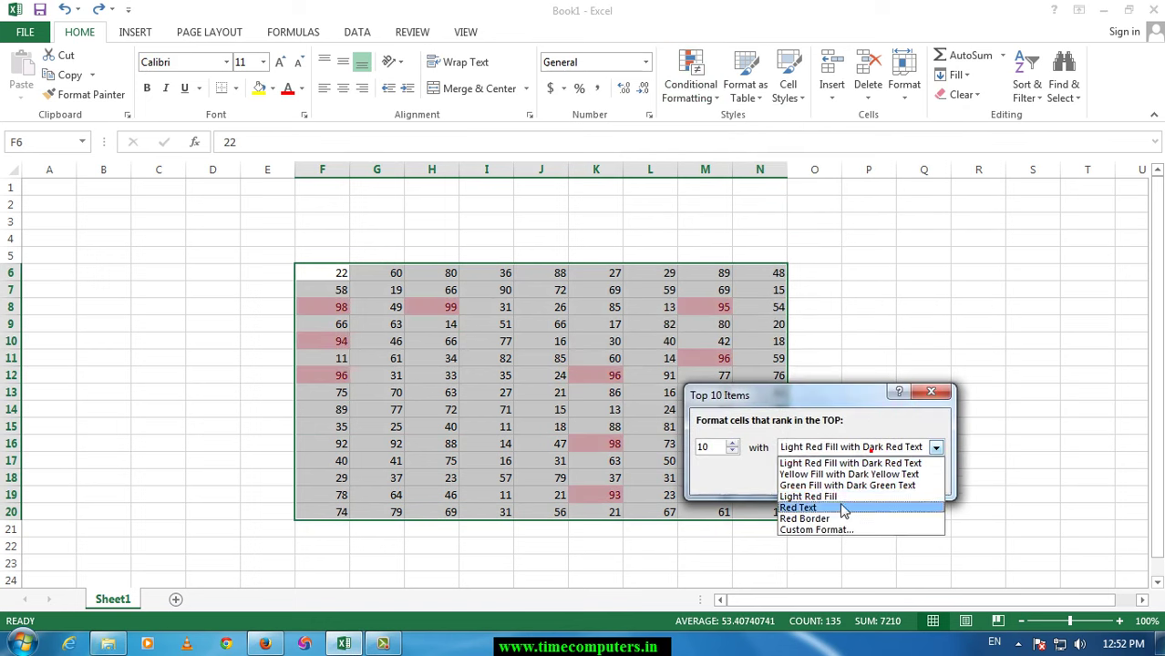
{"action": "left_click", "coordinate": [841, 509]}
{"action": "left_click", "coordinate": [852, 455]}
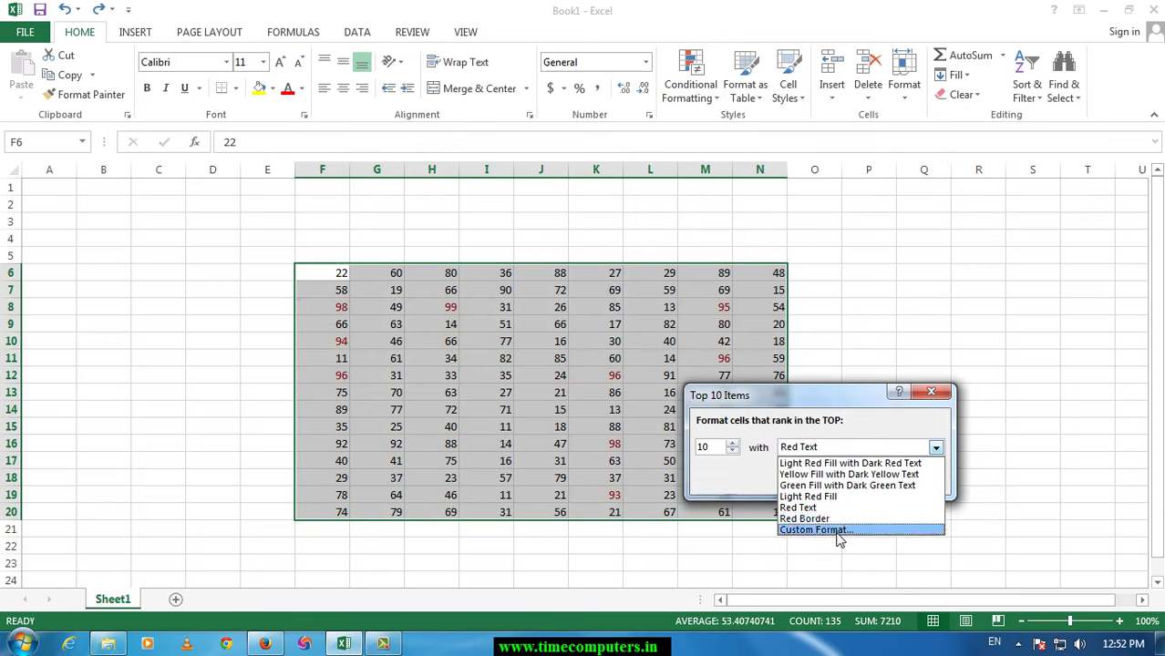
{"action": "left_click", "coordinate": [837, 538]}
{"action": "left_click", "coordinate": [717, 413]}
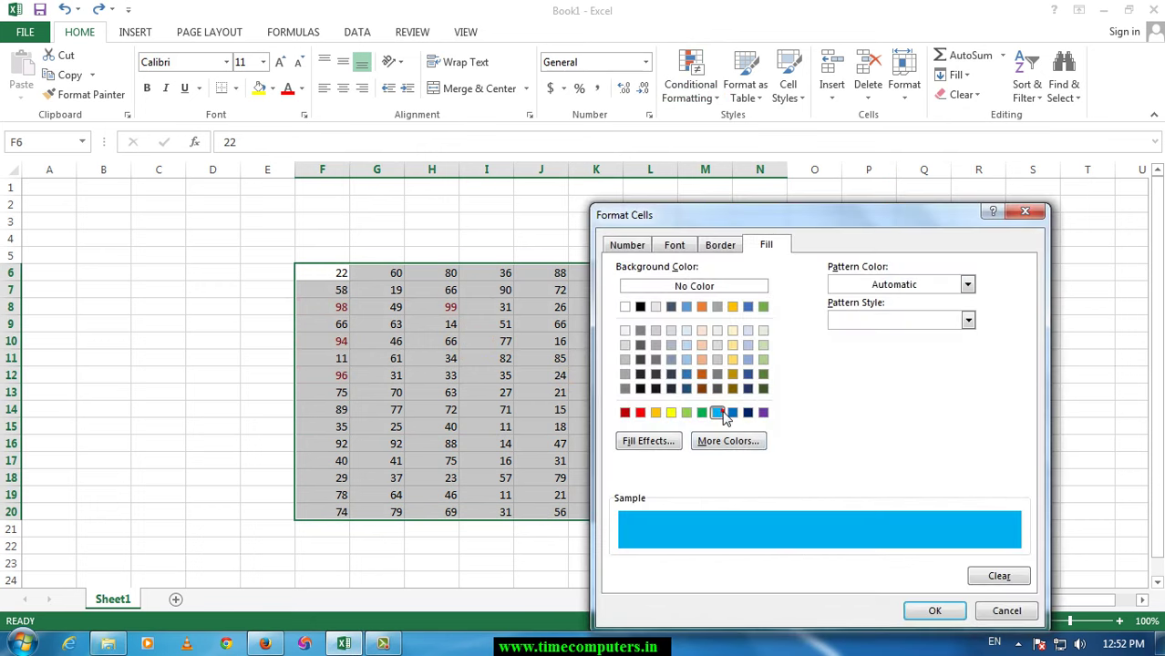
{"action": "left_click", "coordinate": [934, 611]}
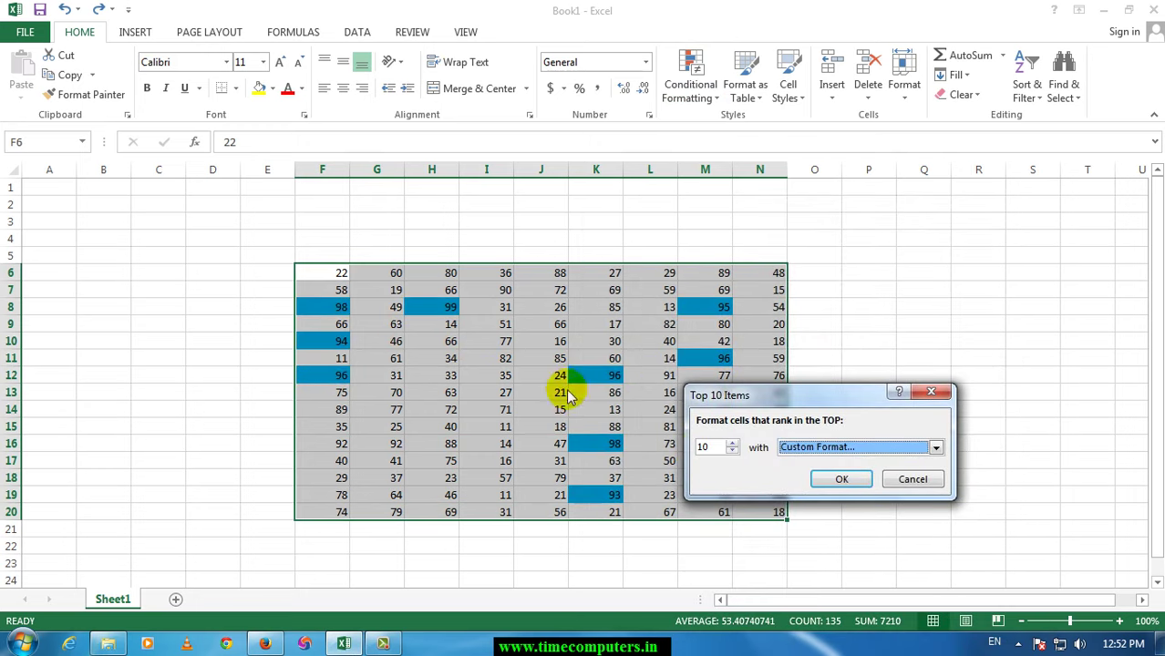
{"action": "left_click", "coordinate": [842, 480]}
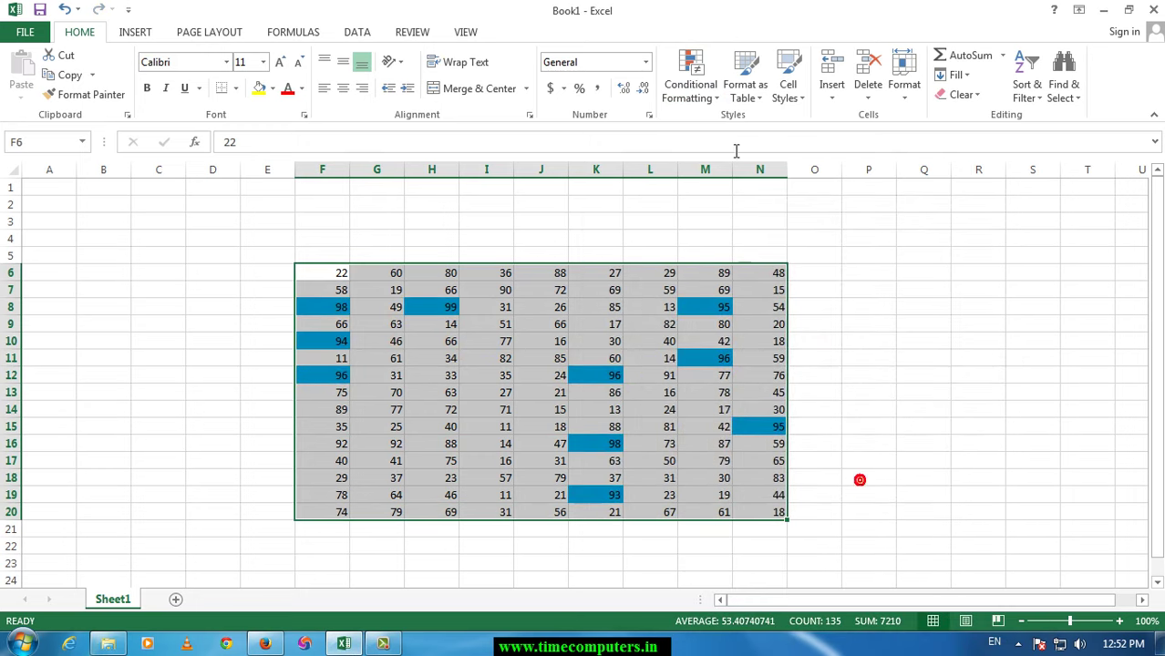
Add a Bottom 10 Items rule with a custom green fill to the grid
{"action": "left_click", "coordinate": [693, 90]}
{"action": "left_click", "coordinate": [693, 164]}
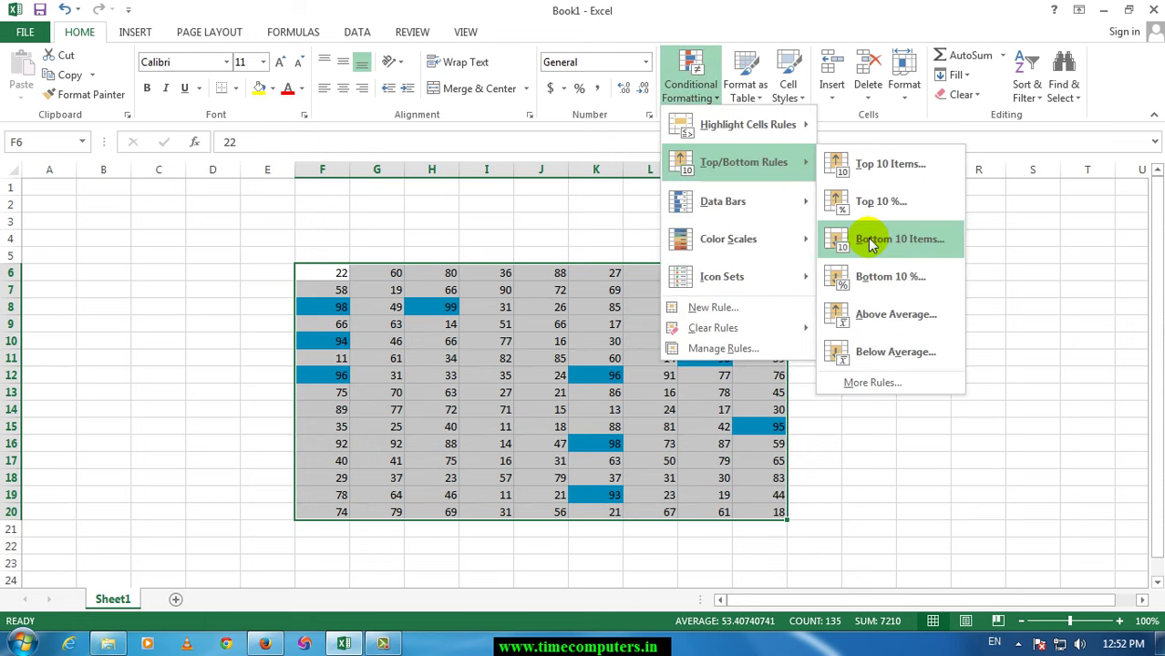
{"action": "left_click", "coordinate": [882, 254]}
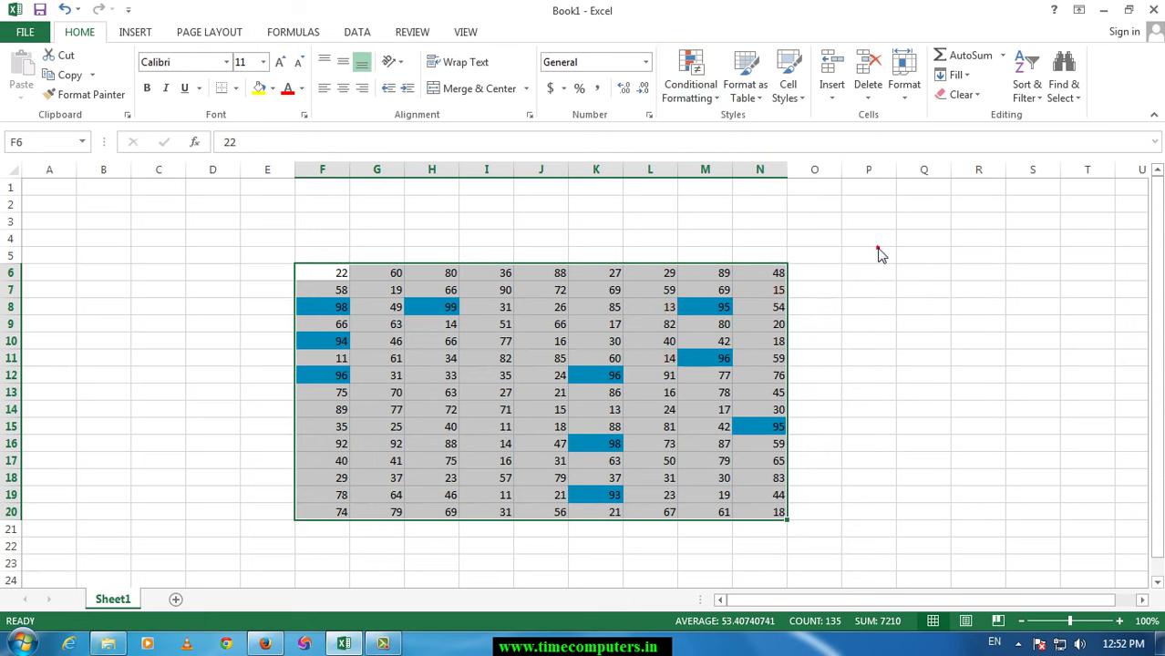
{"action": "left_click", "coordinate": [835, 447]}
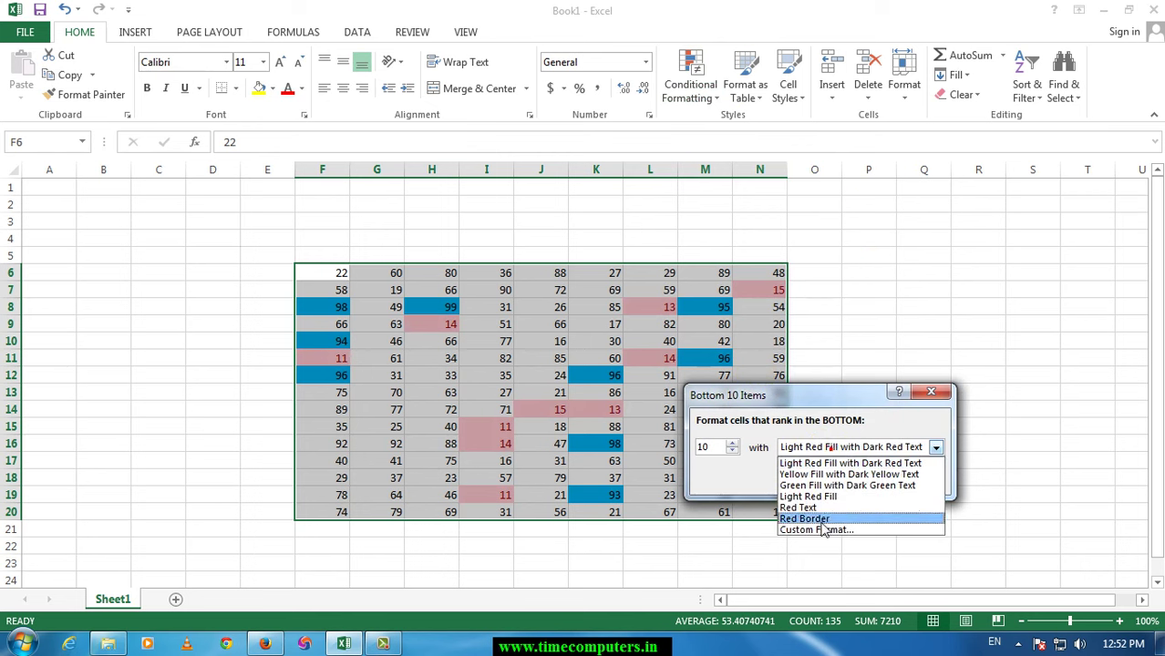
{"action": "left_click", "coordinate": [810, 500]}
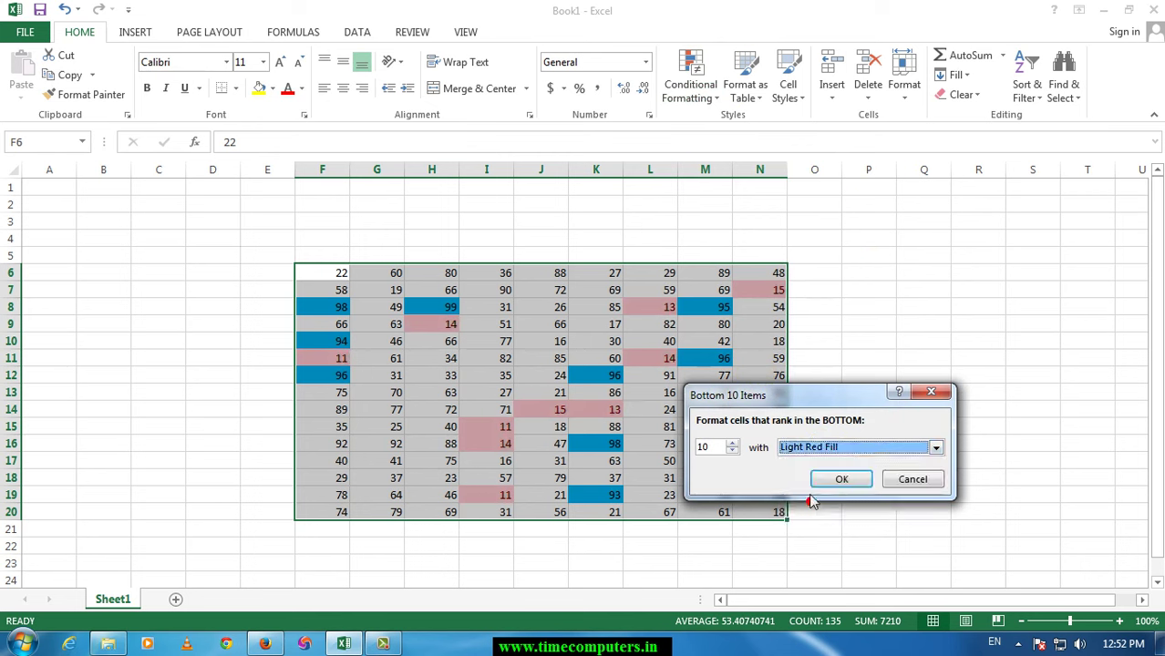
{"action": "left_click", "coordinate": [832, 449]}
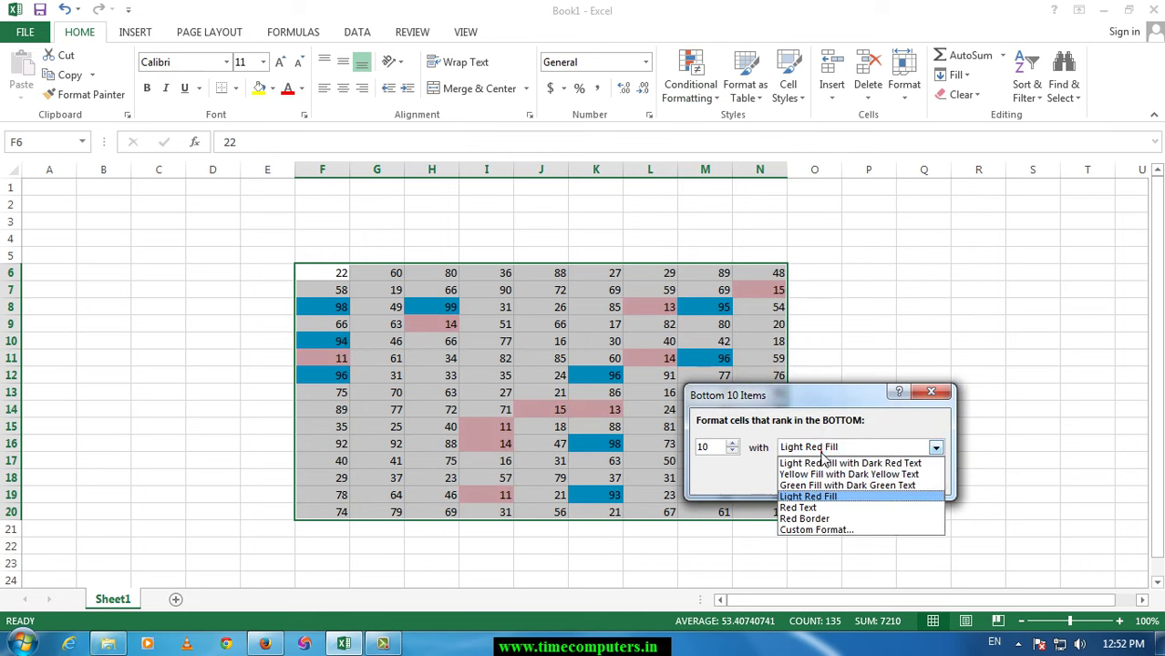
{"action": "left_click", "coordinate": [821, 531]}
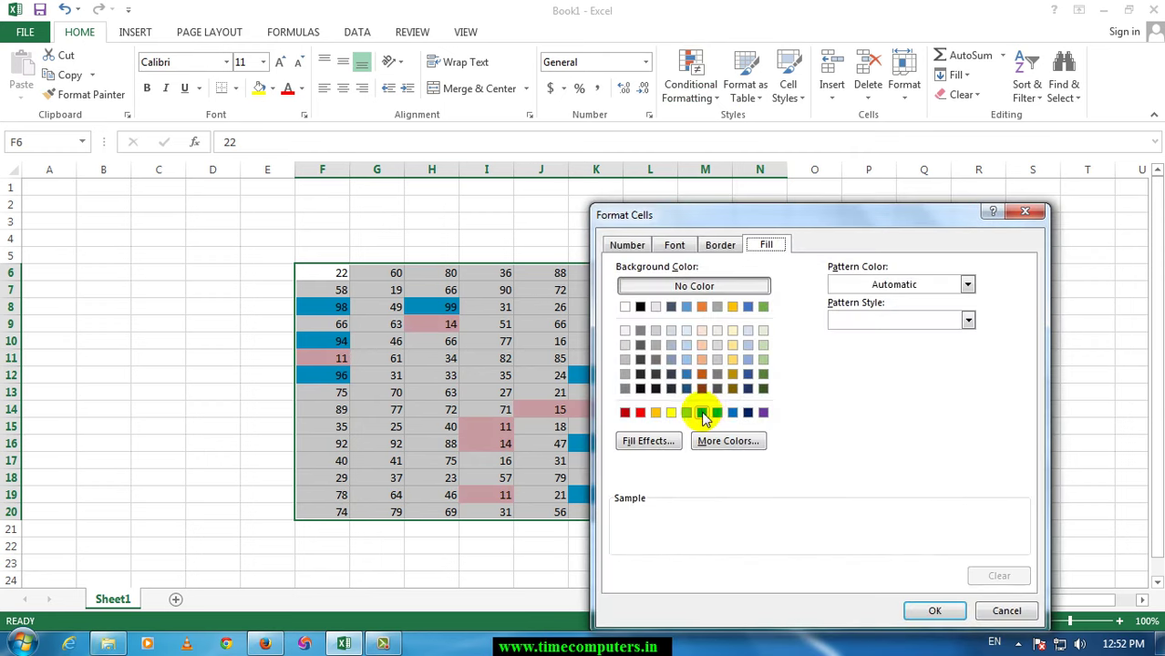
{"action": "left_click", "coordinate": [703, 414]}
{"action": "left_click", "coordinate": [939, 616]}
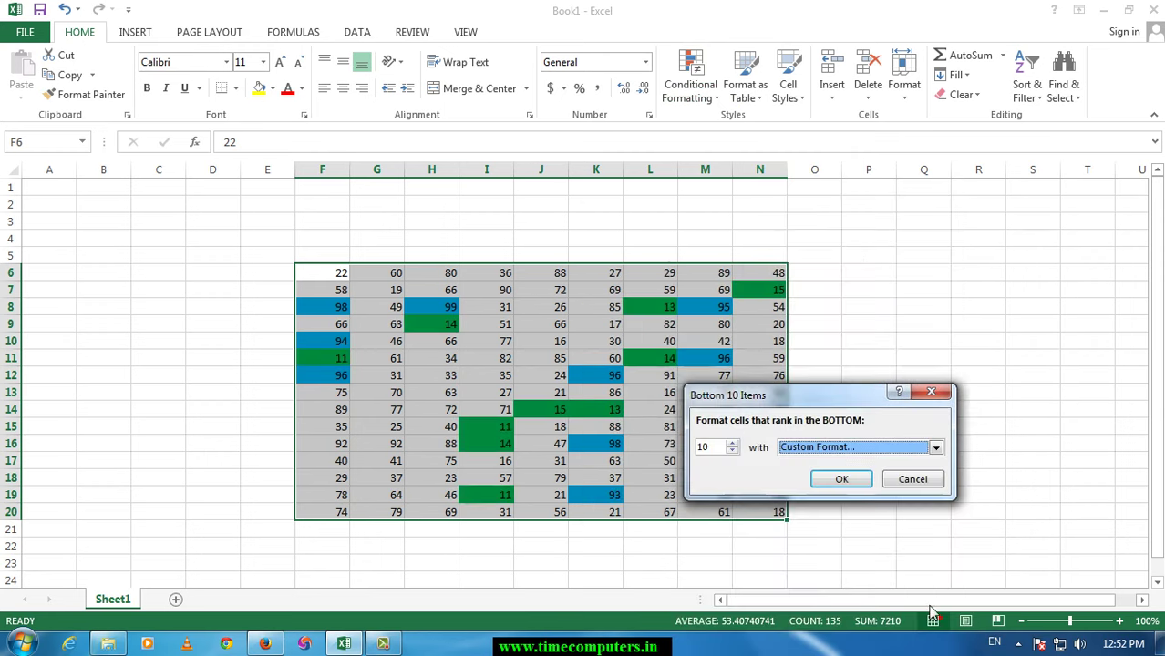
{"action": "left_click", "coordinate": [841, 480]}
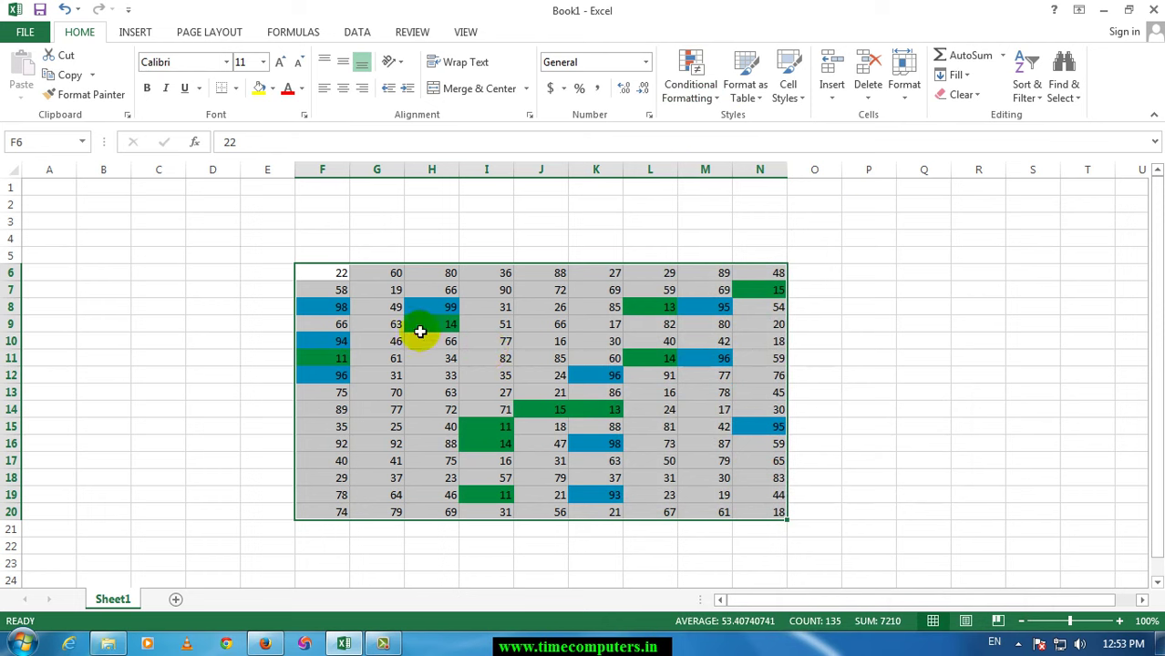
Add an Above Average rule that outlines above-average cells with a Red Border
{"action": "left_click", "coordinate": [685, 92]}
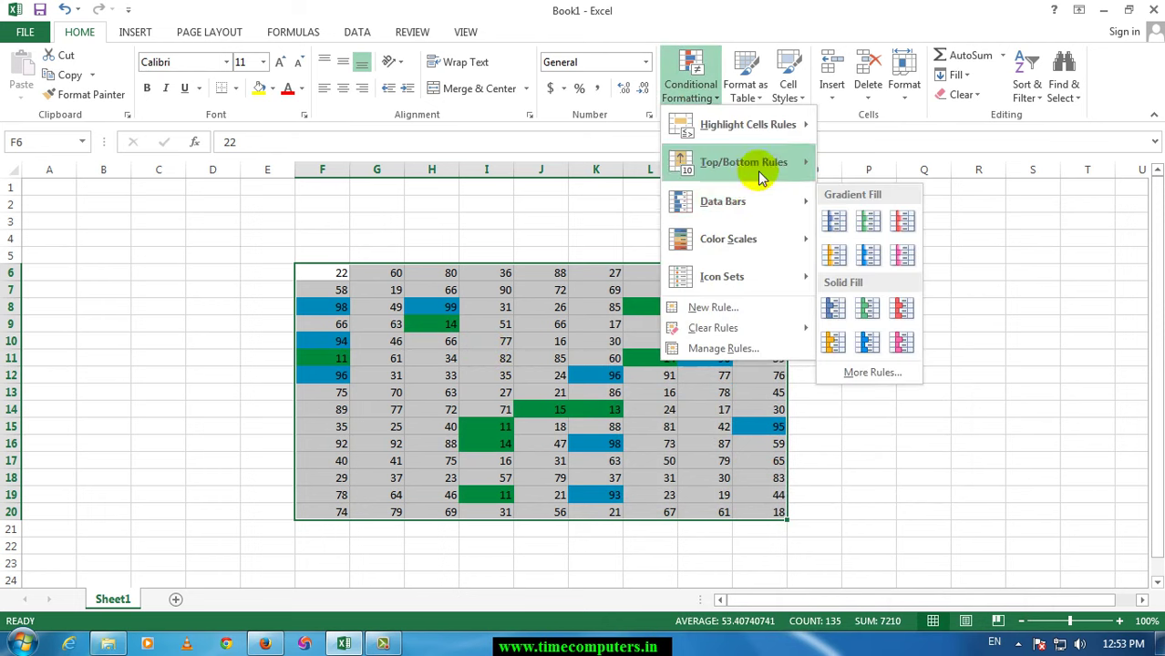
{"action": "mouse_move", "coordinate": [766, 164]}
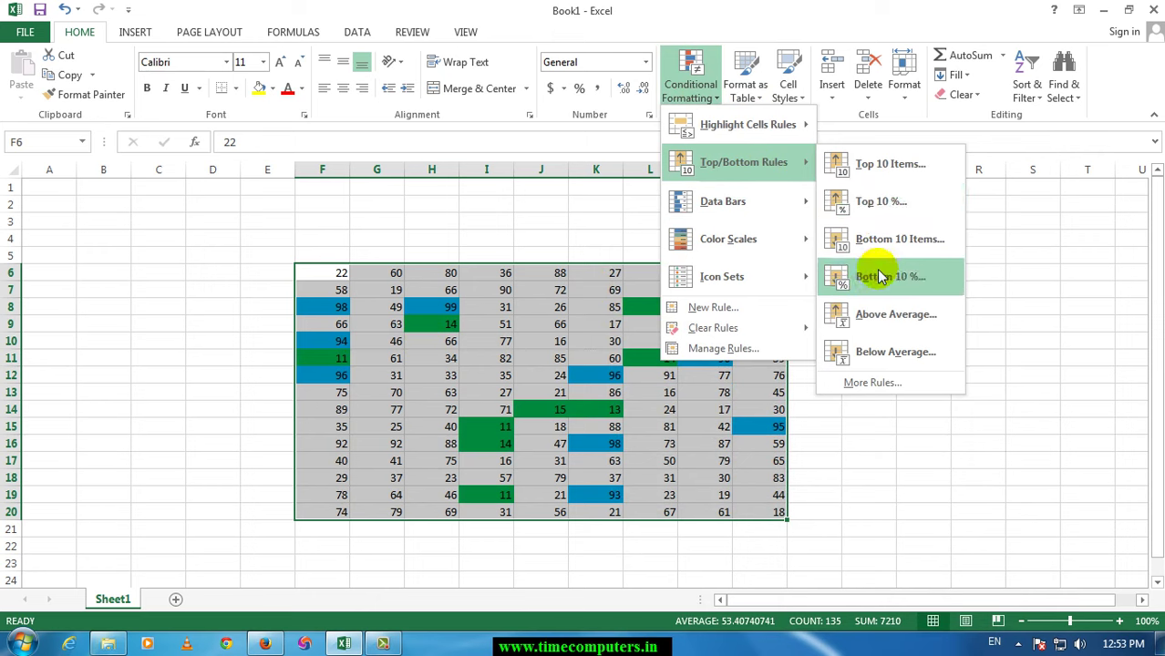
{"action": "left_click", "coordinate": [877, 314]}
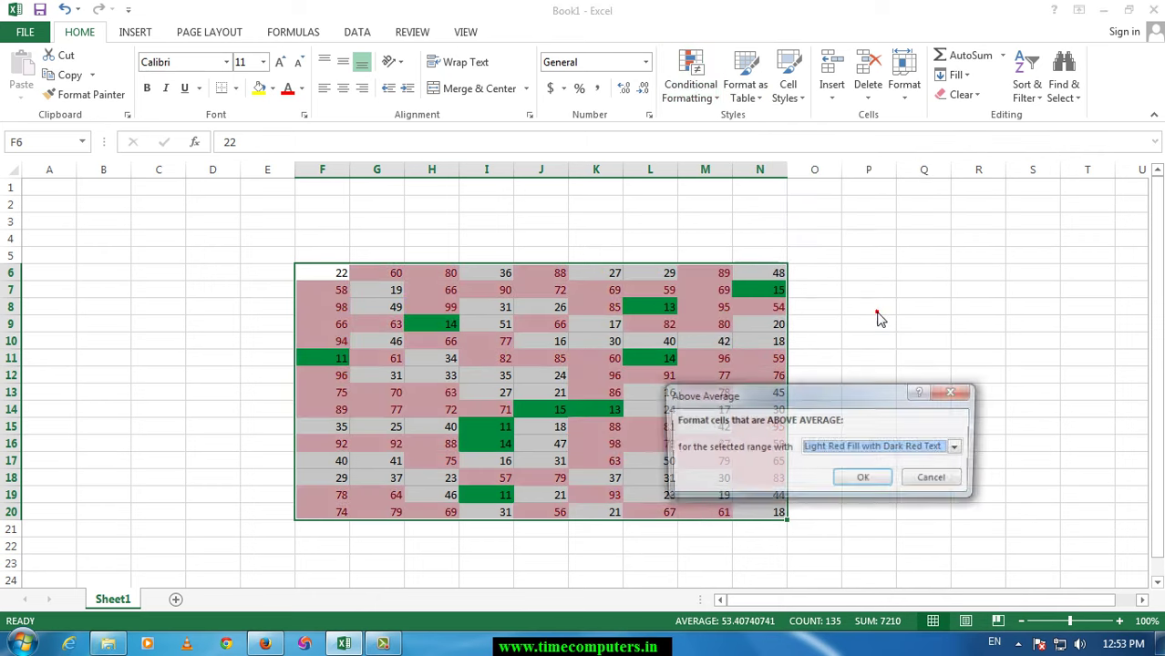
{"action": "left_click", "coordinate": [871, 454]}
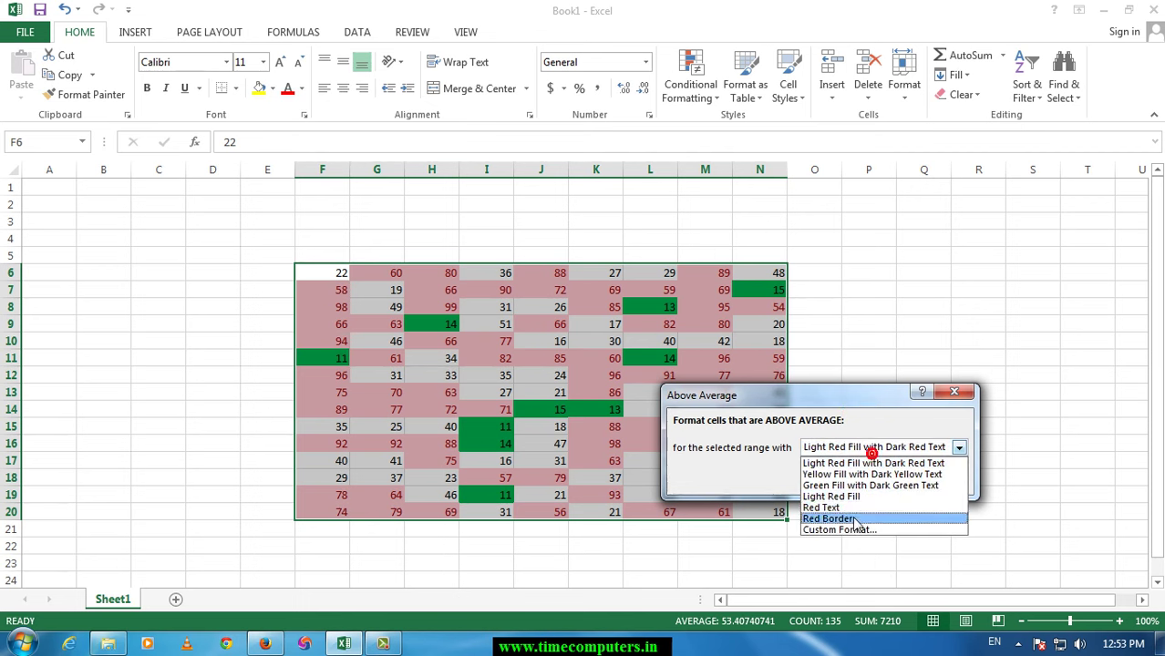
{"action": "left_click", "coordinate": [854, 517]}
{"action": "left_click", "coordinate": [861, 478]}
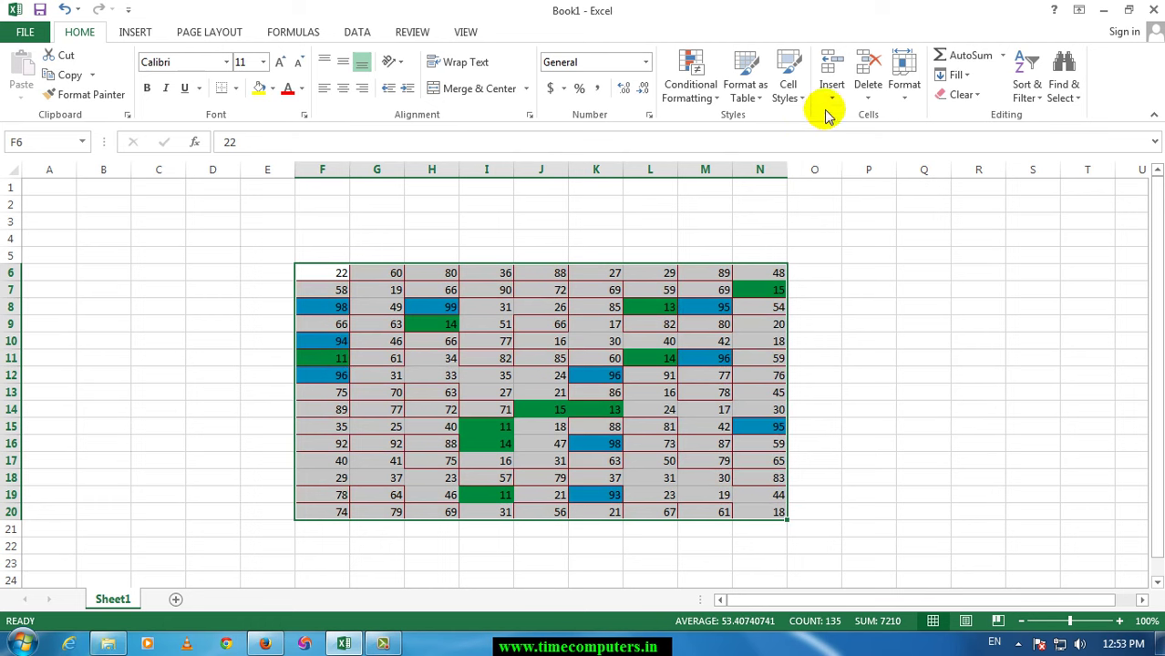
Try a Below Average highlight, then cancel it without applying
{"action": "left_click", "coordinate": [693, 86]}
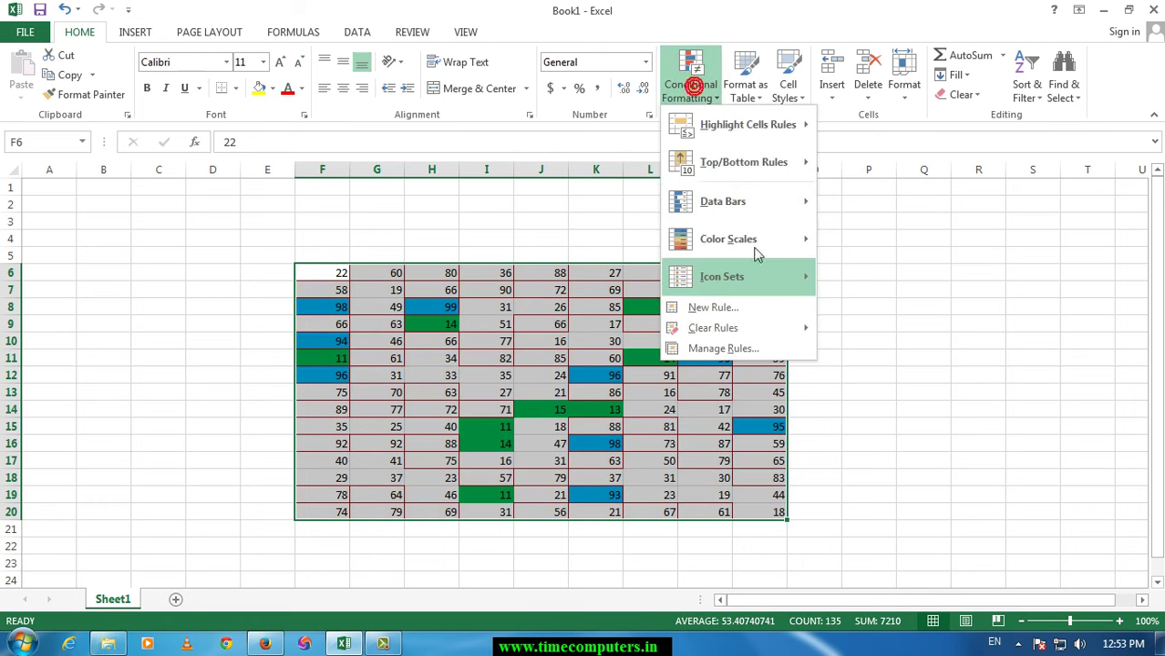
{"action": "mouse_move", "coordinate": [754, 208]}
{"action": "mouse_move", "coordinate": [749, 161]}
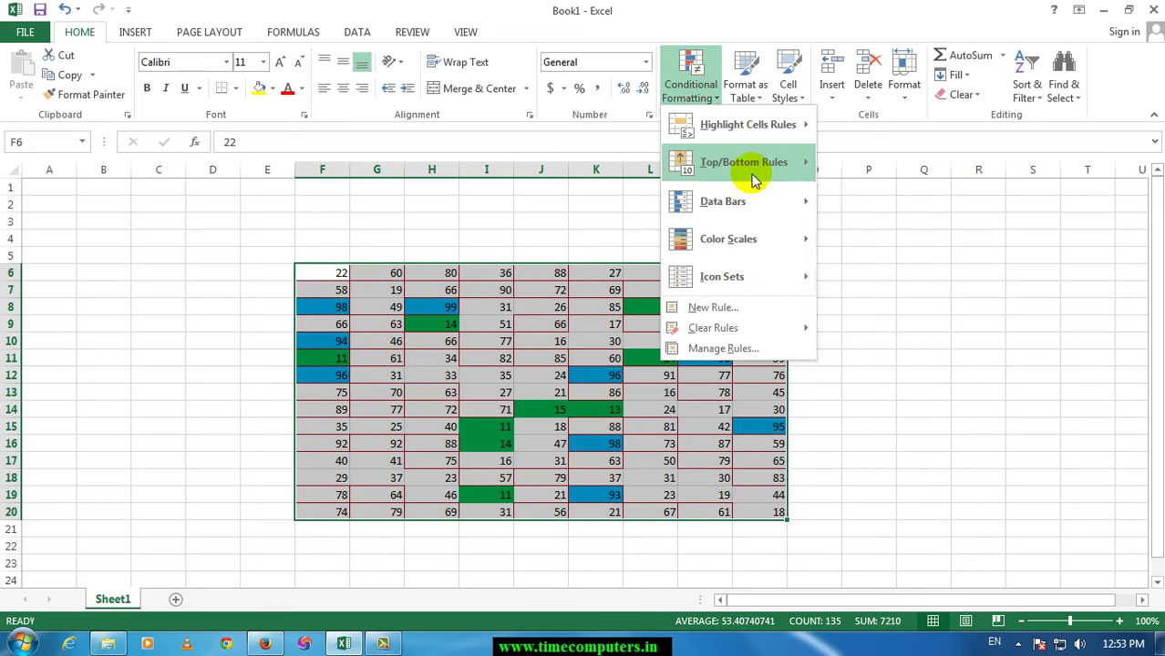
{"action": "left_click", "coordinate": [894, 347]}
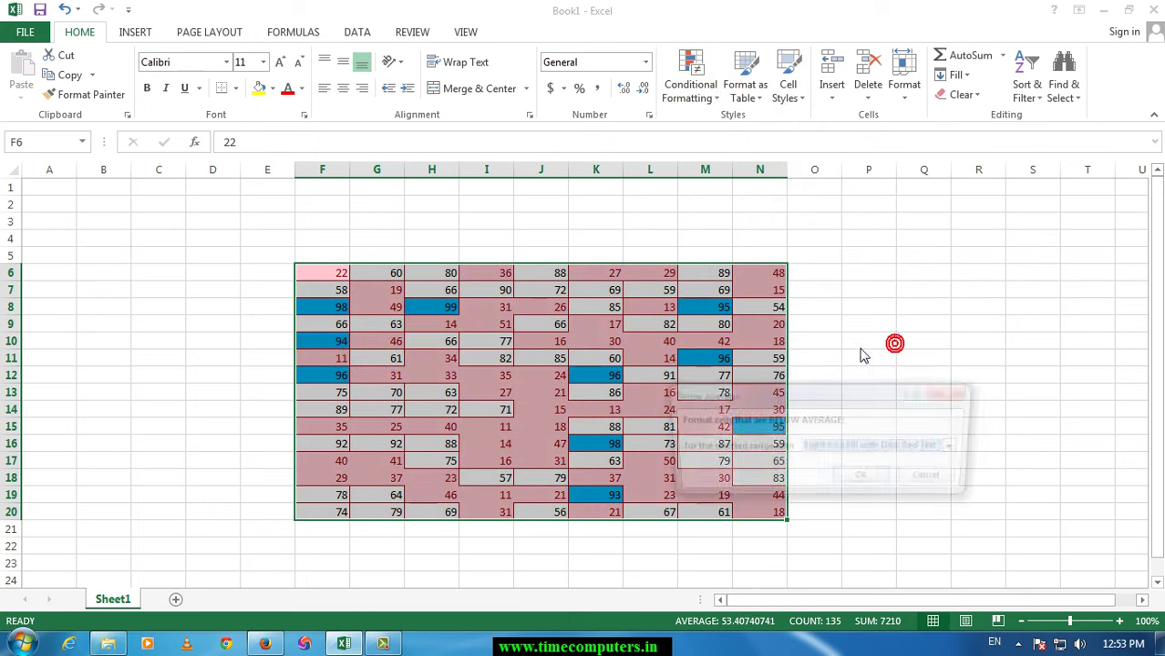
{"action": "left_click", "coordinate": [938, 480]}
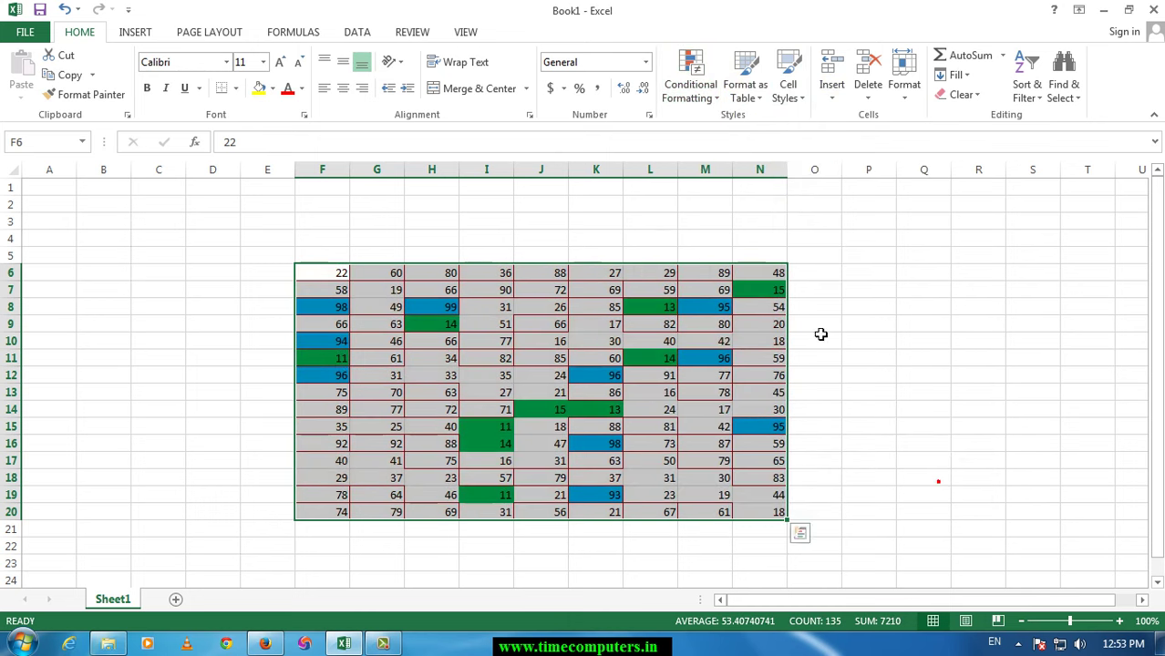
{"action": "left_click", "coordinate": [698, 101]}
In the top/bottom rule editor, change the ranked count to Top 5
{"action": "mouse_move", "coordinate": [720, 164]}
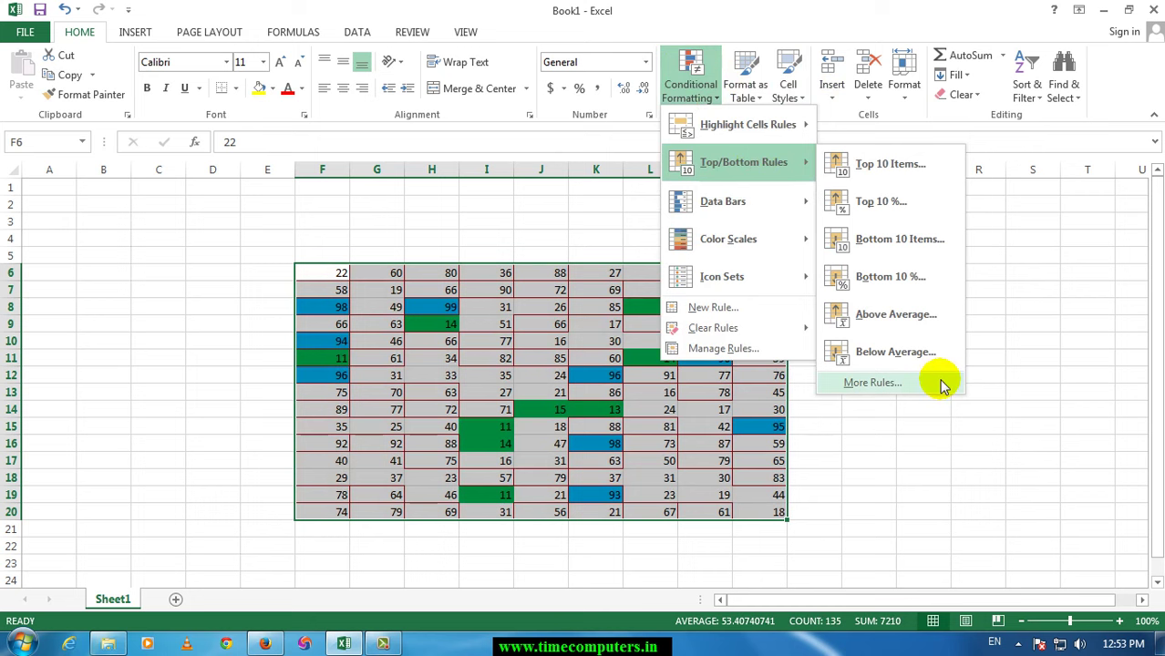
{"action": "left_click", "coordinate": [942, 384]}
{"action": "left_click_drag", "start_coordinate": [857, 326], "coordinate": [911, 195]}
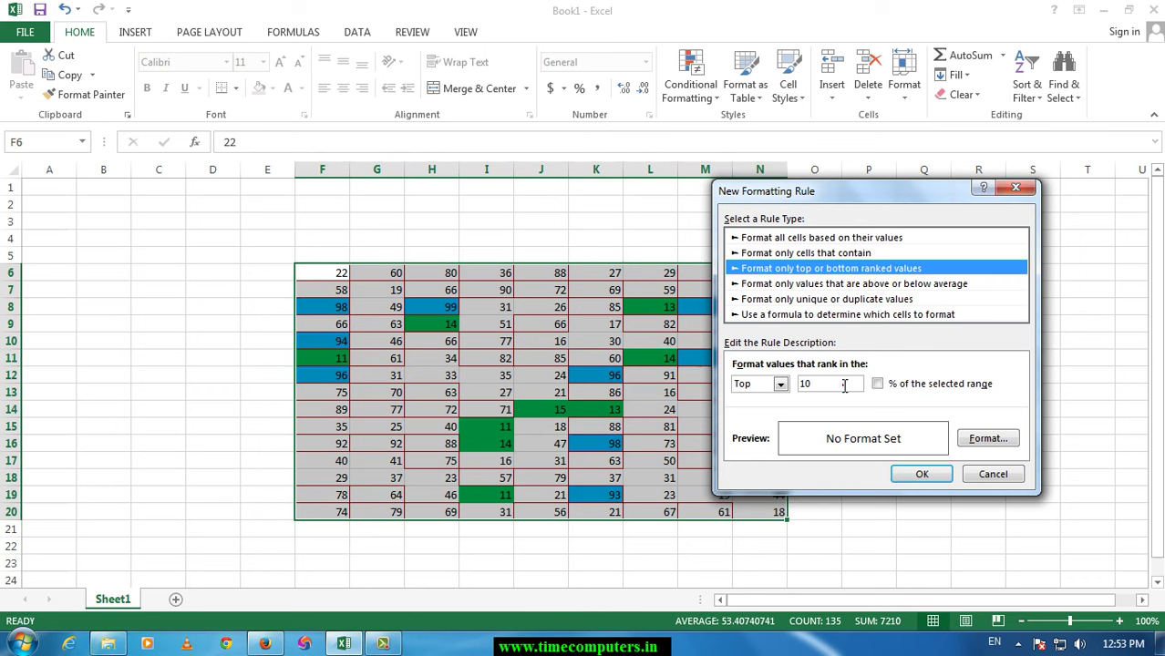
{"action": "left_click_drag", "start_coordinate": [842, 384], "coordinate": [798, 402]}
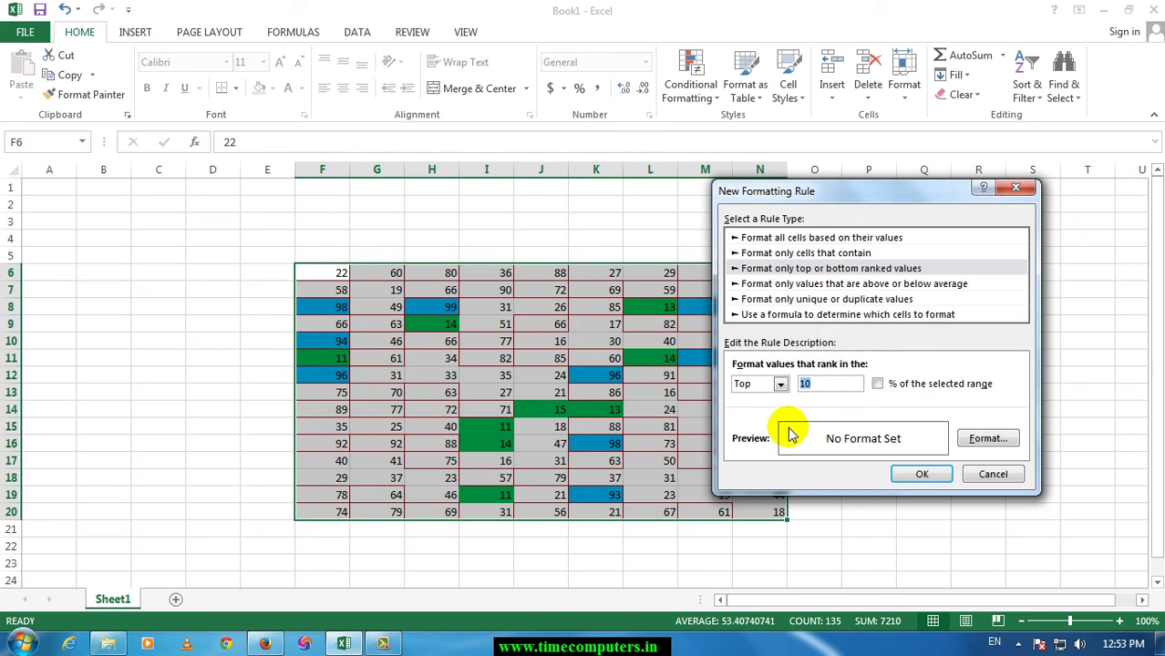
{"action": "type", "text": "5"}
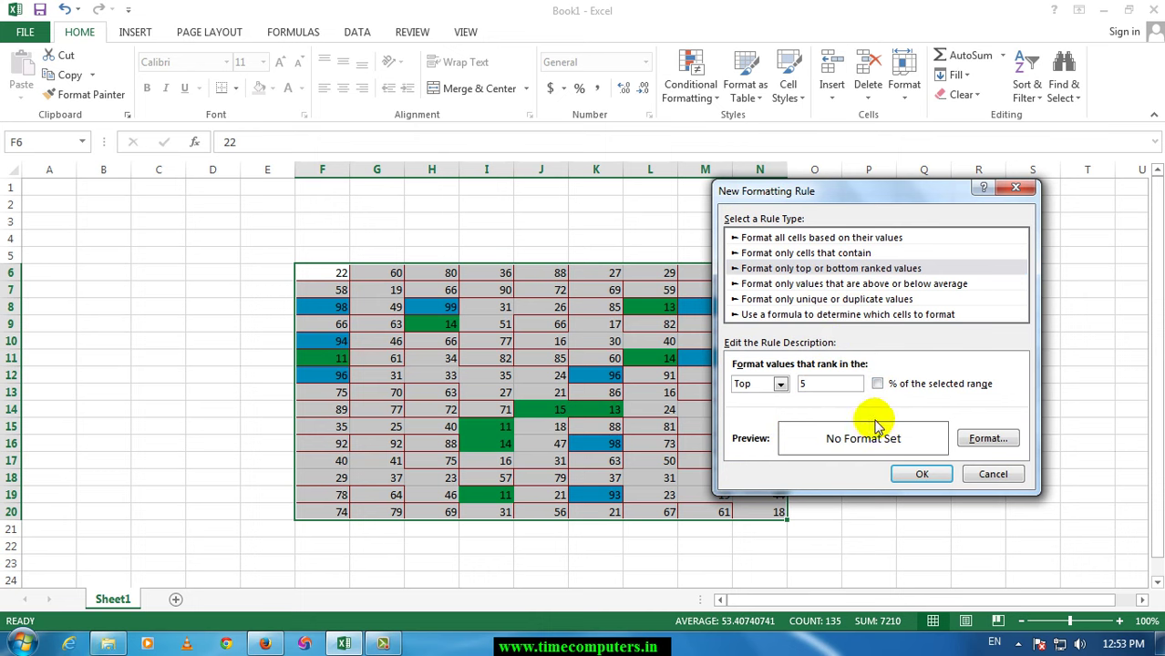
Leave the format unset, switch the rule type to above/below average, and apply it
{"action": "left_click", "coordinate": [988, 438]}
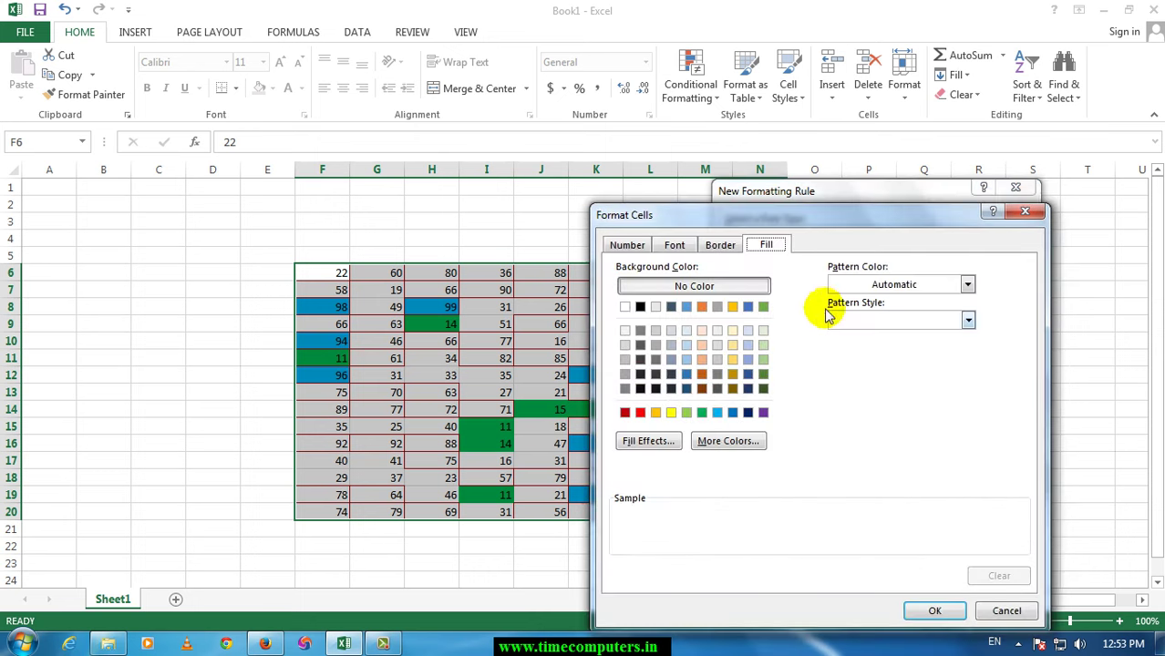
{"action": "left_click", "coordinate": [866, 285]}
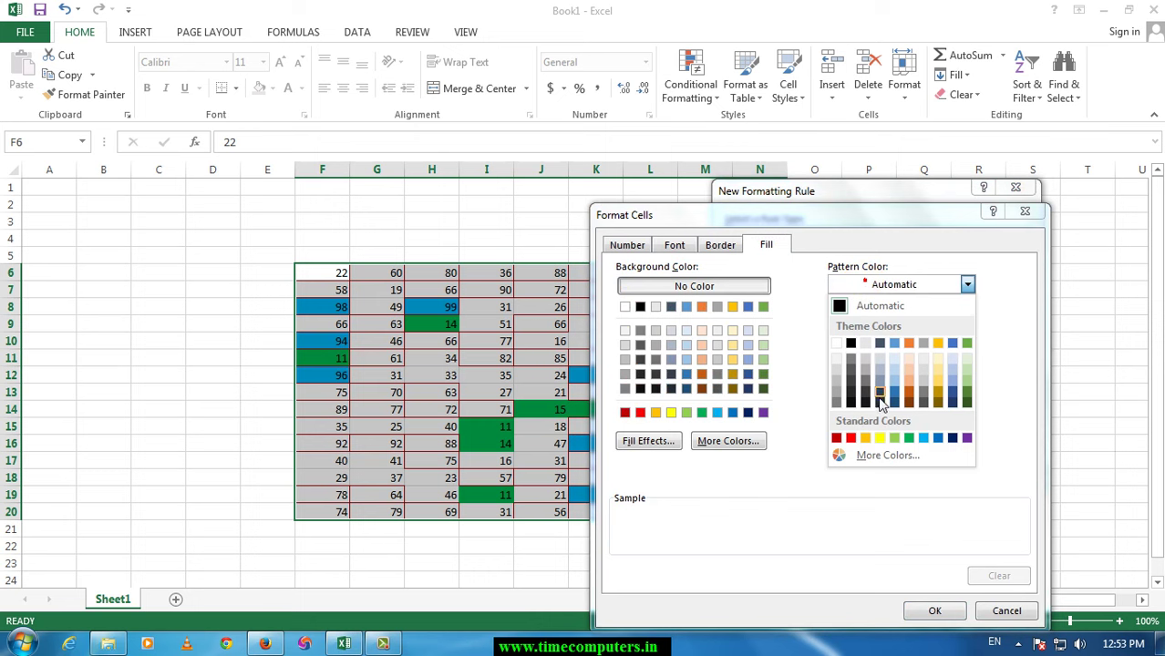
{"action": "left_click", "coordinate": [780, 479]}
{"action": "left_click", "coordinate": [923, 611]}
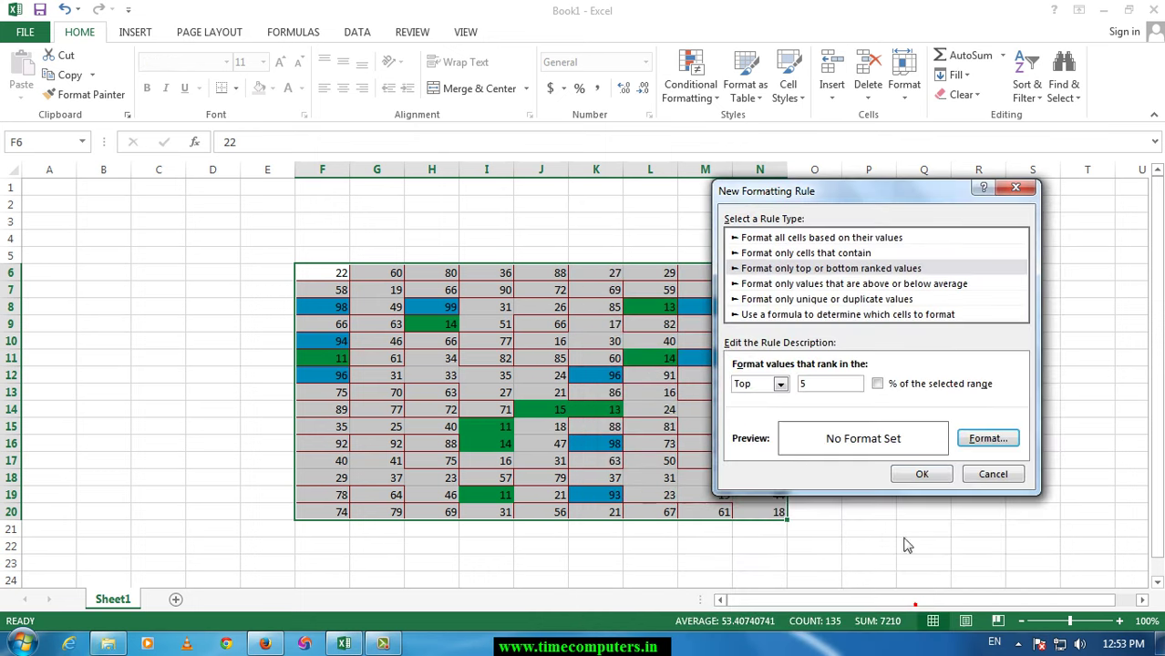
{"action": "left_click", "coordinate": [878, 284]}
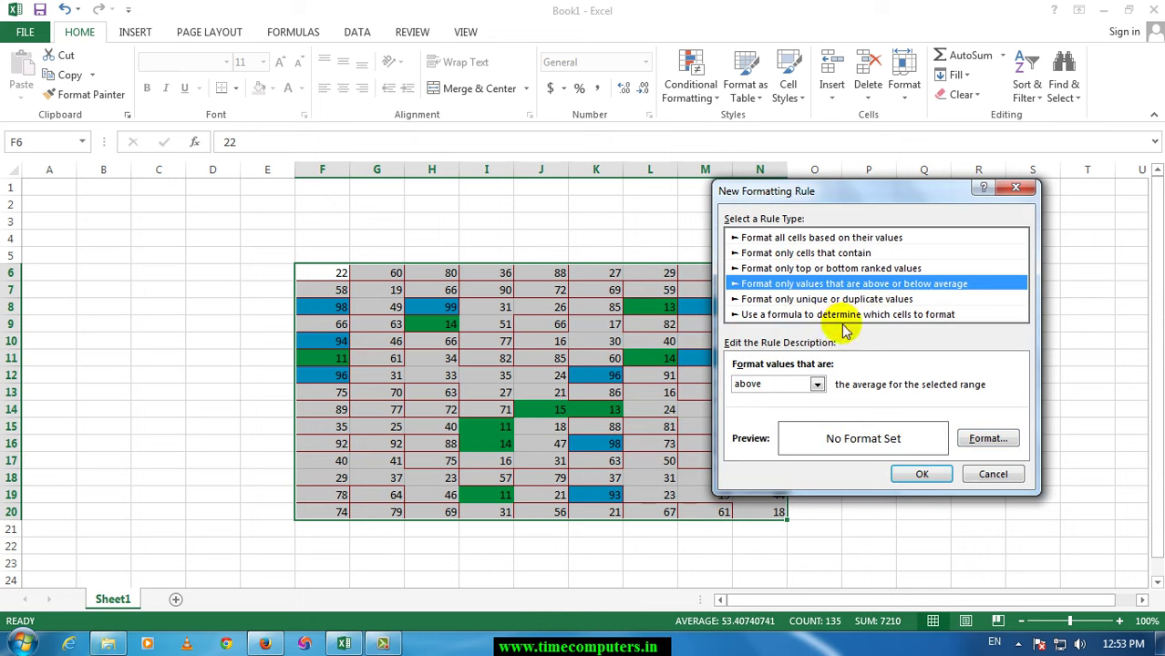
{"action": "left_click", "coordinate": [918, 474]}
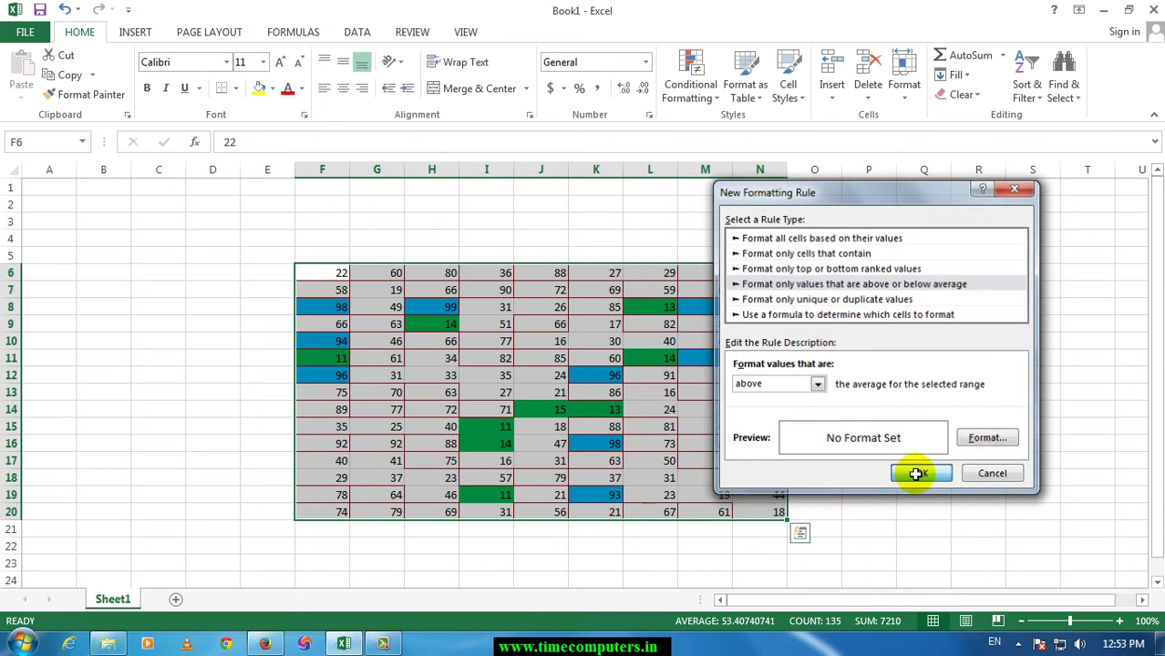
{"action": "left_click", "coordinate": [650, 415]}
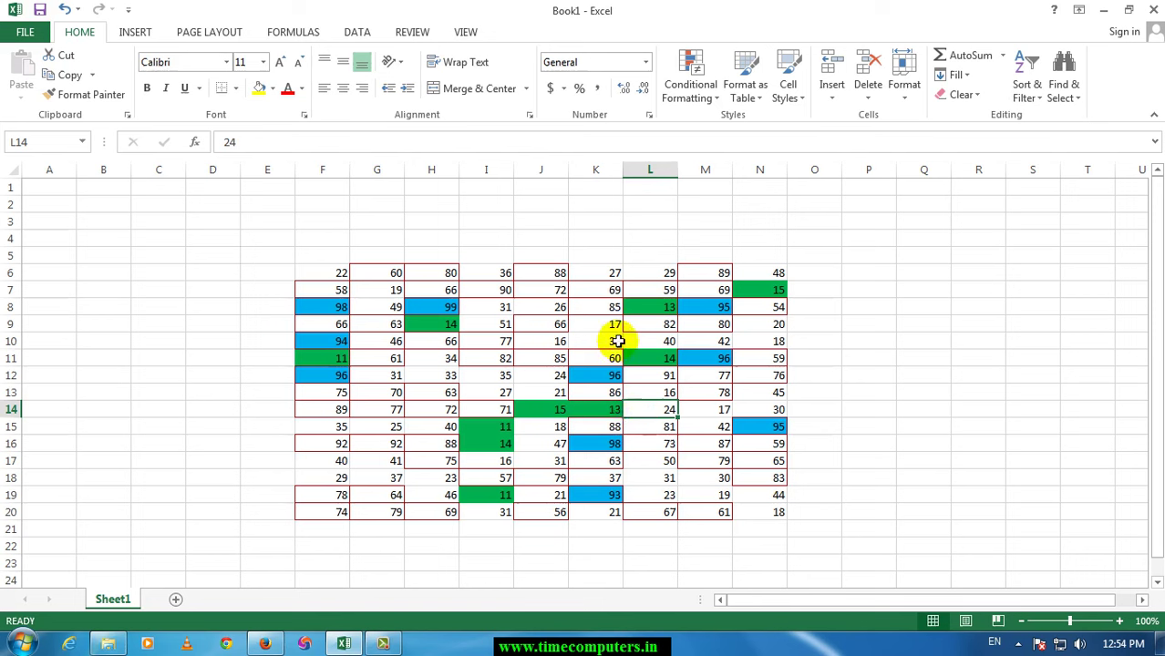
Copy F6:N20 and paste it back as values only, dropping fills and borders
{"action": "left_click", "coordinate": [698, 92]}
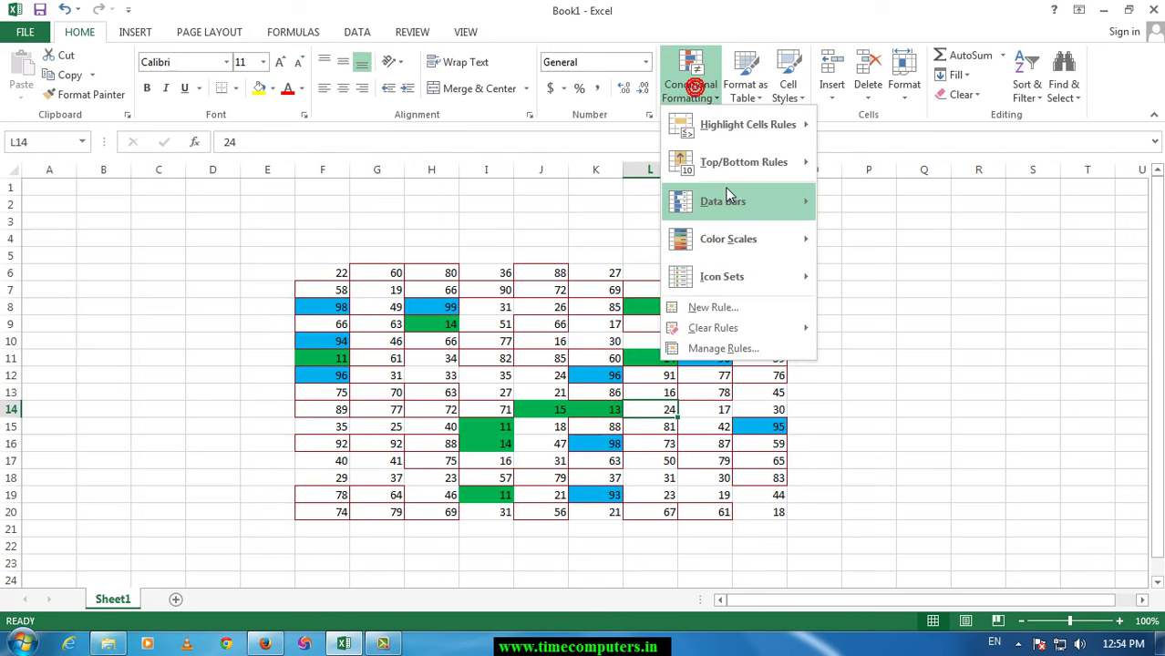
{"action": "mouse_move", "coordinate": [728, 196]}
{"action": "left_click", "coordinate": [542, 290]}
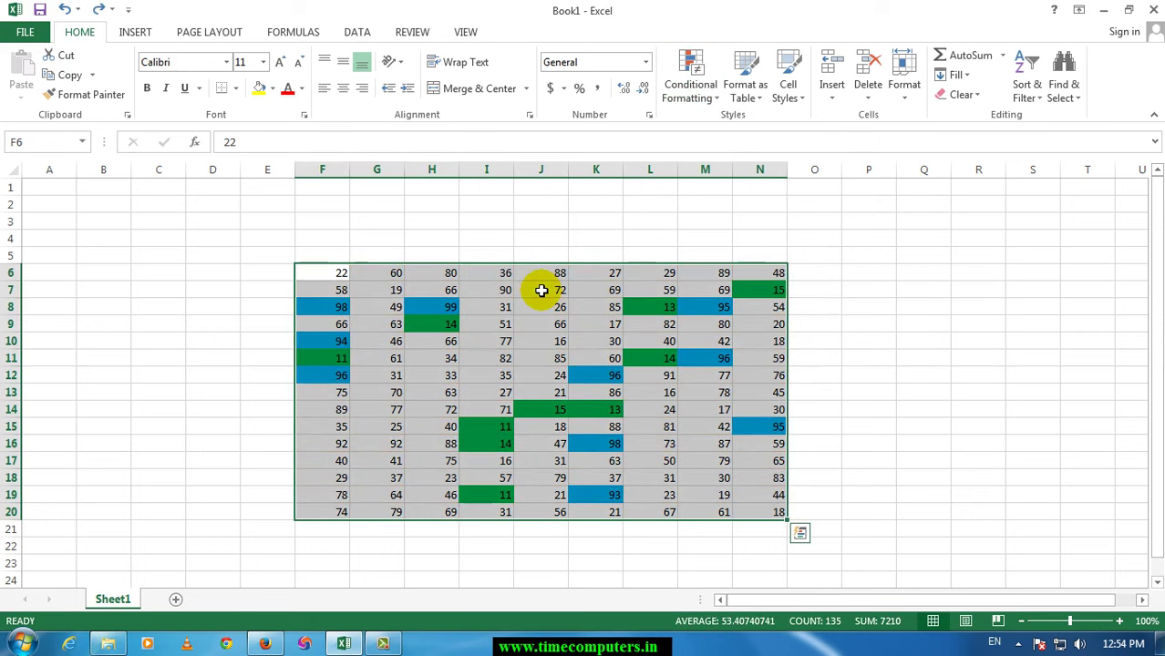
{"action": "key", "text": "ctrl+c"}
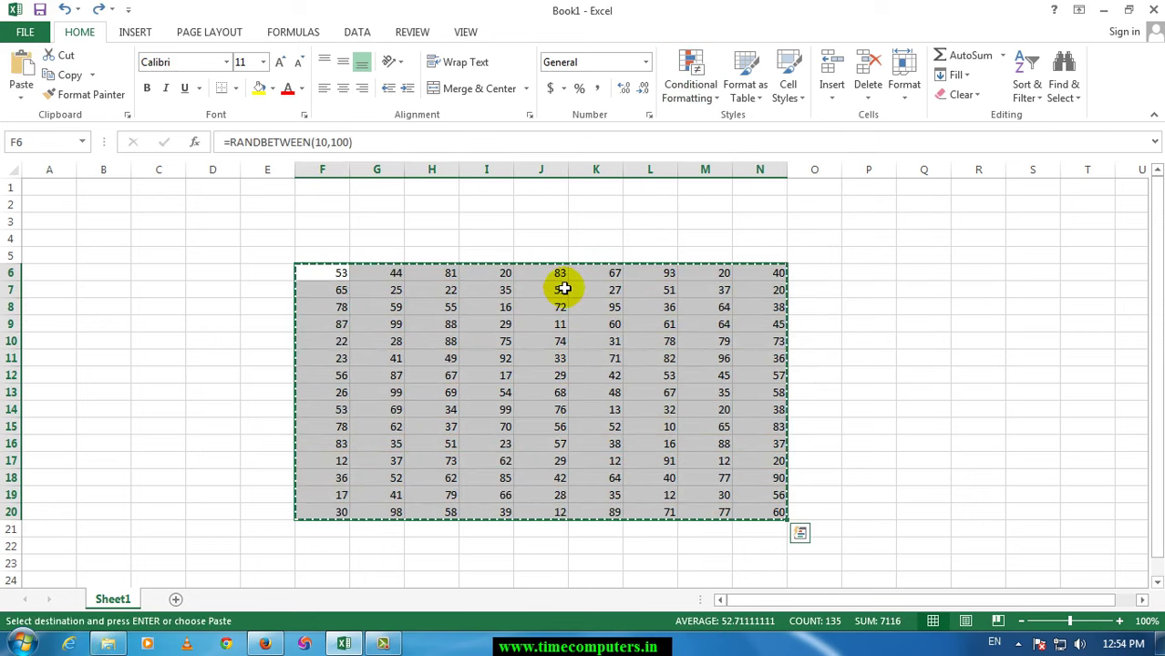
{"action": "key", "text": "ctrl+alt+v"}
{"action": "key", "text": "v"}
{"action": "key", "text": "Return"}
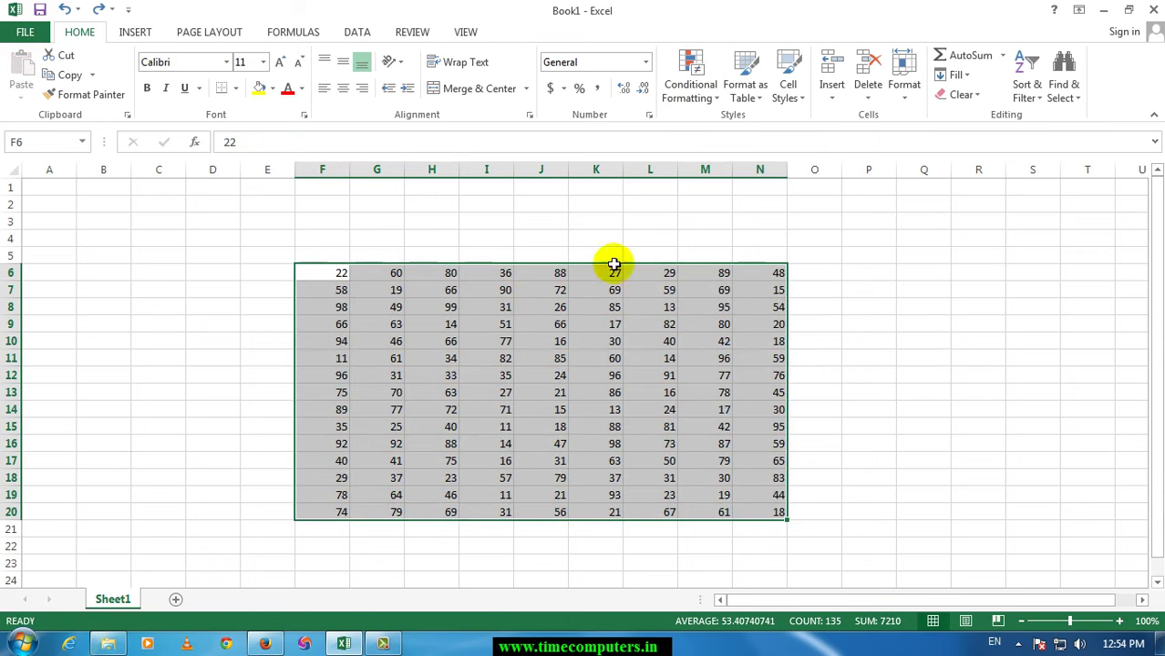
Add Green Solid Fill data bars to F6:N20 and view the data bar rule settings
{"action": "left_click", "coordinate": [690, 87]}
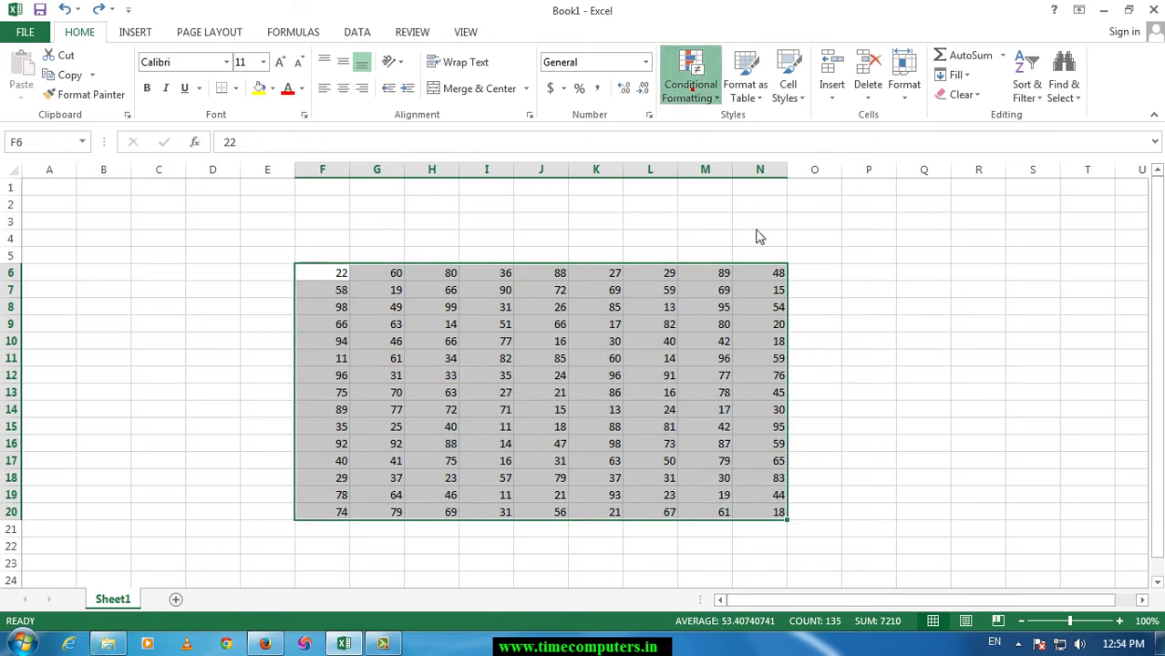
{"action": "mouse_move", "coordinate": [745, 206]}
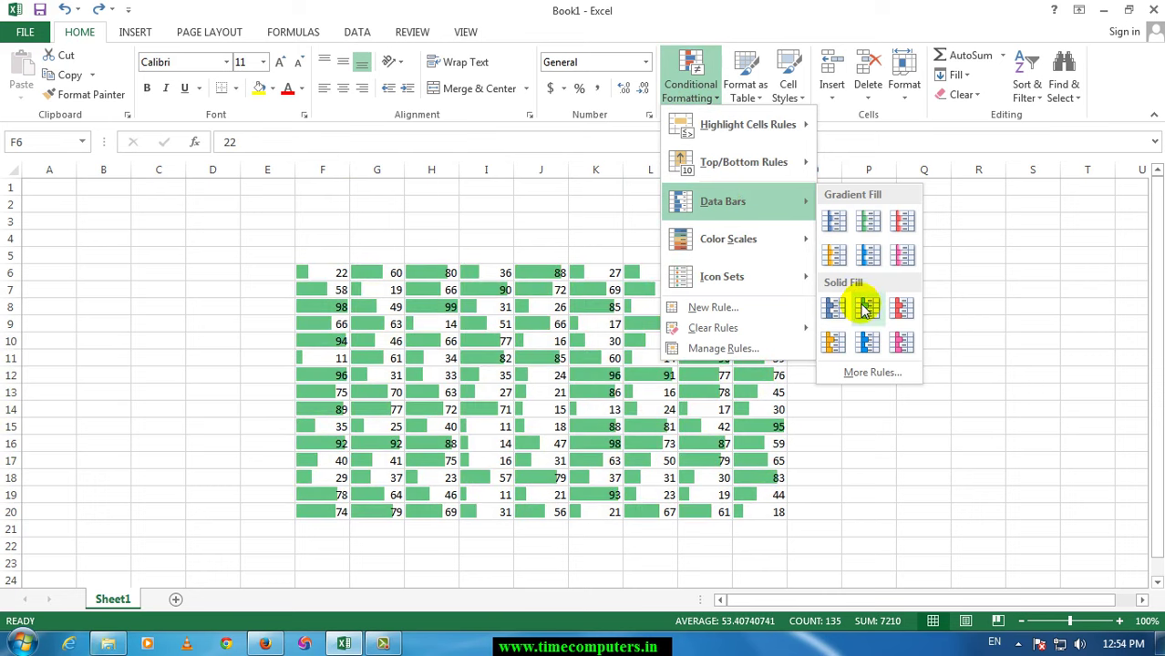
{"action": "left_click", "coordinate": [867, 310]}
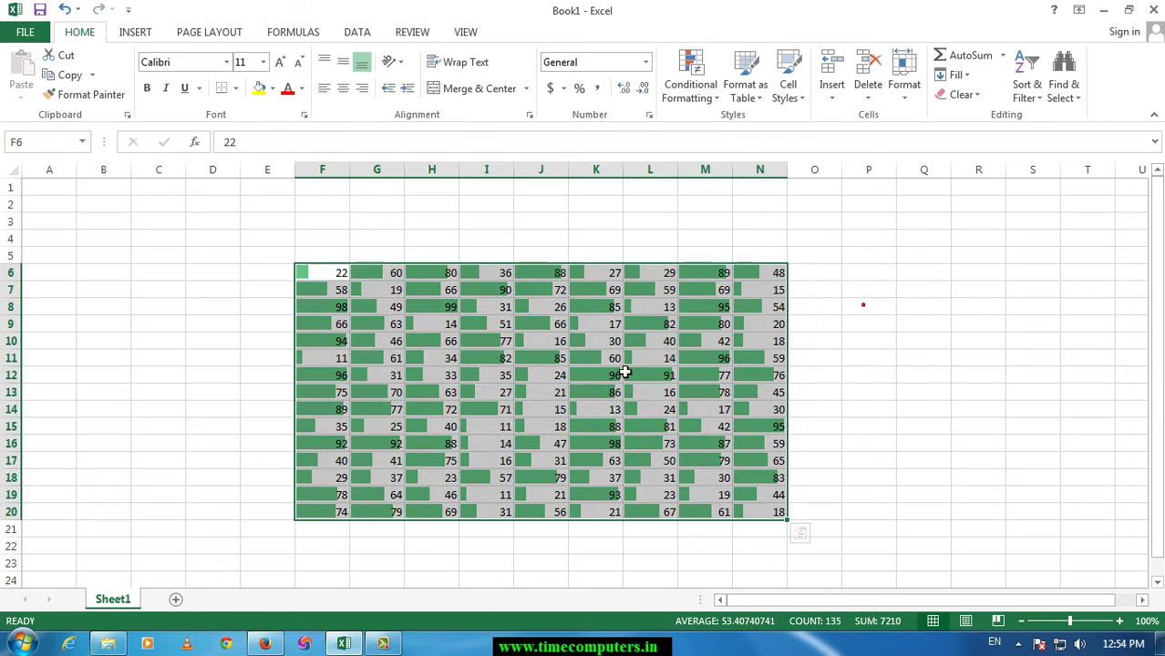
{"action": "left_click", "coordinate": [709, 96]}
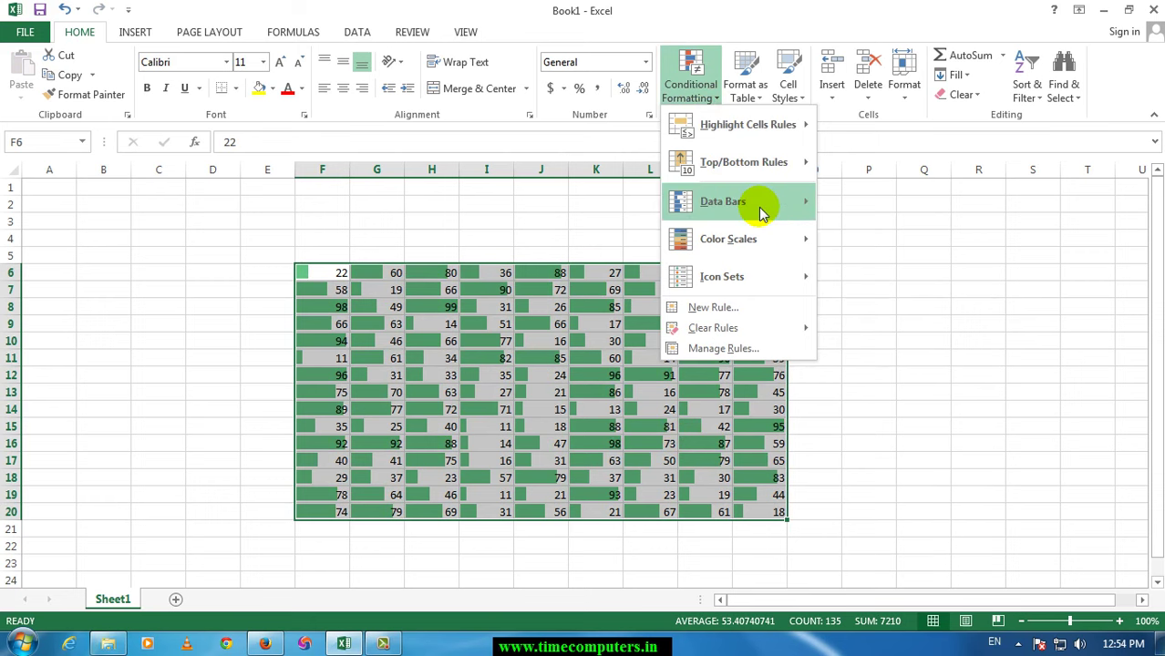
{"action": "mouse_move", "coordinate": [768, 204]}
{"action": "left_click", "coordinate": [857, 372]}
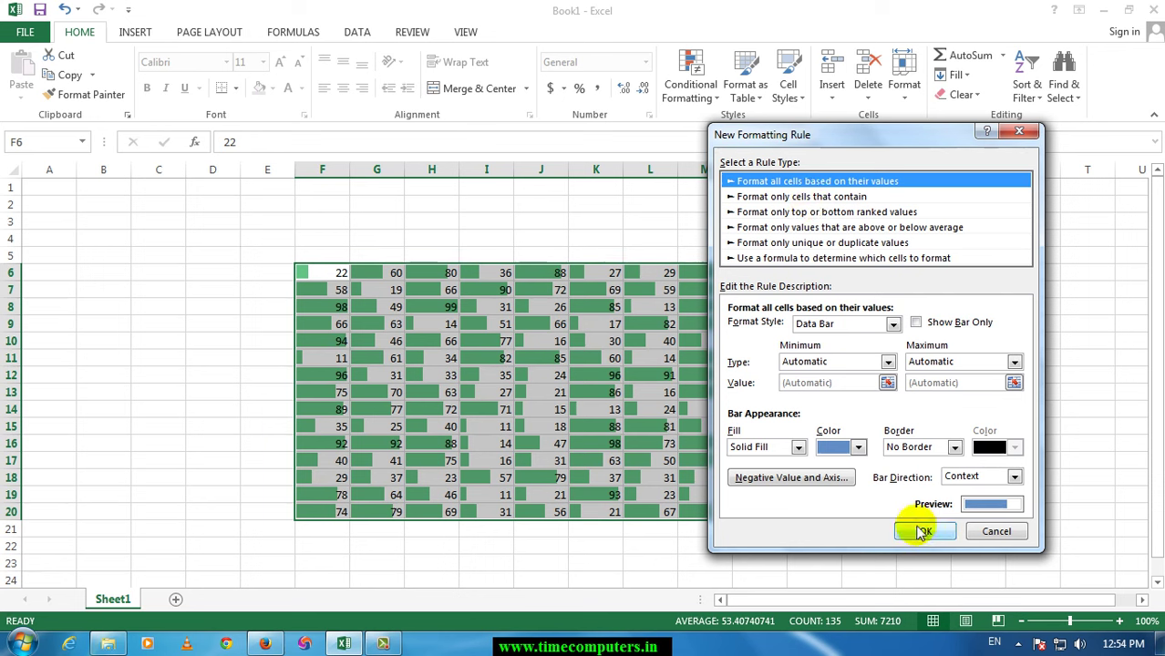
Cancel the data bar rule dialog and undo the green data bars
{"action": "left_click", "coordinate": [996, 531]}
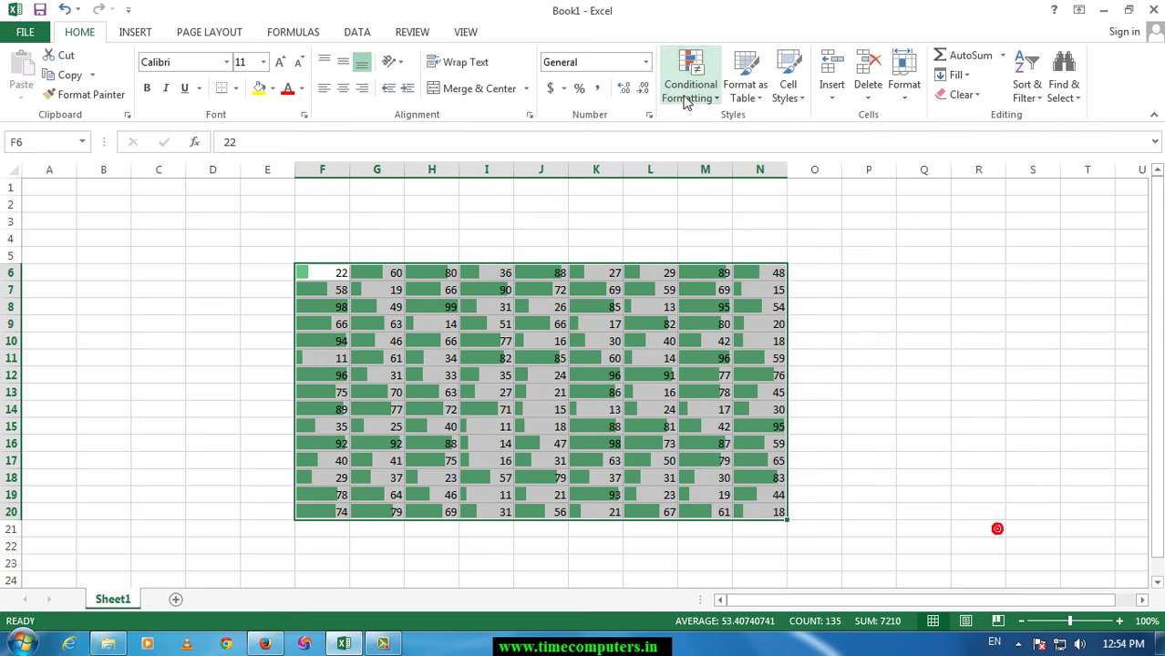
{"action": "left_click", "coordinate": [684, 92]}
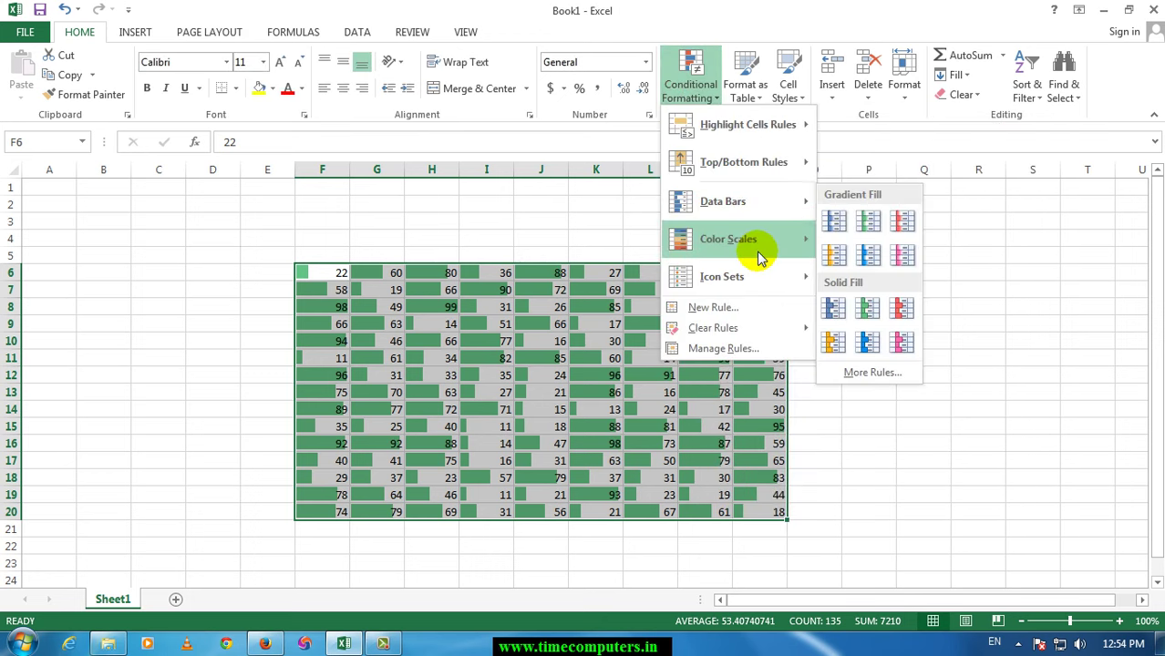
{"action": "mouse_move", "coordinate": [801, 244]}
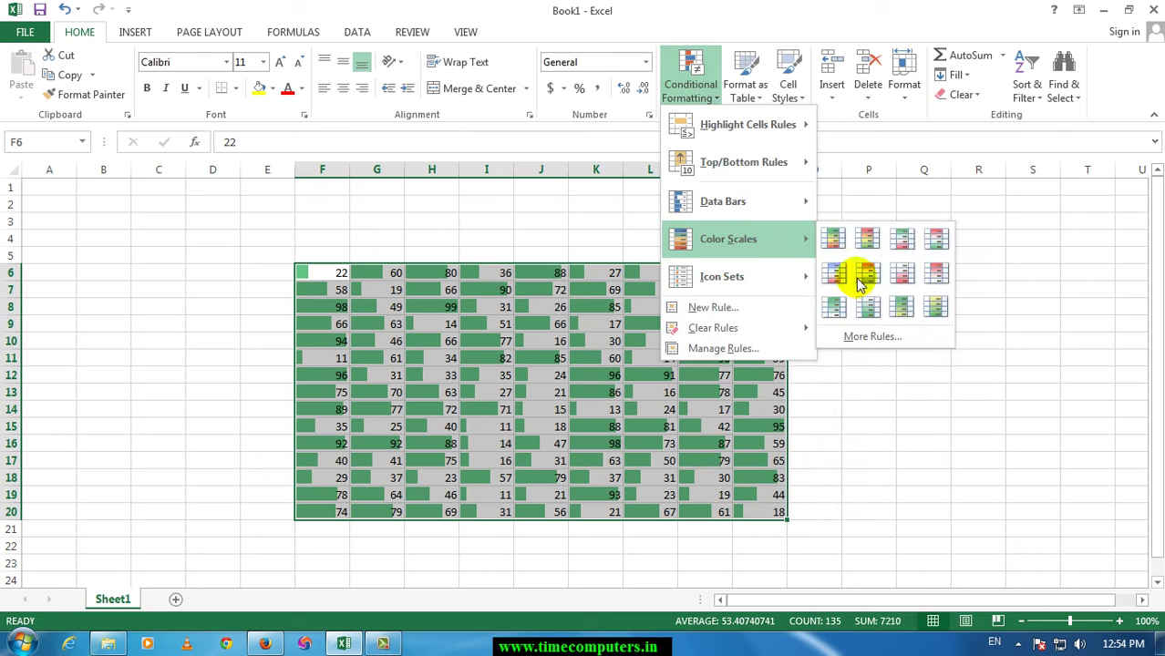
{"action": "left_click", "coordinate": [848, 421]}
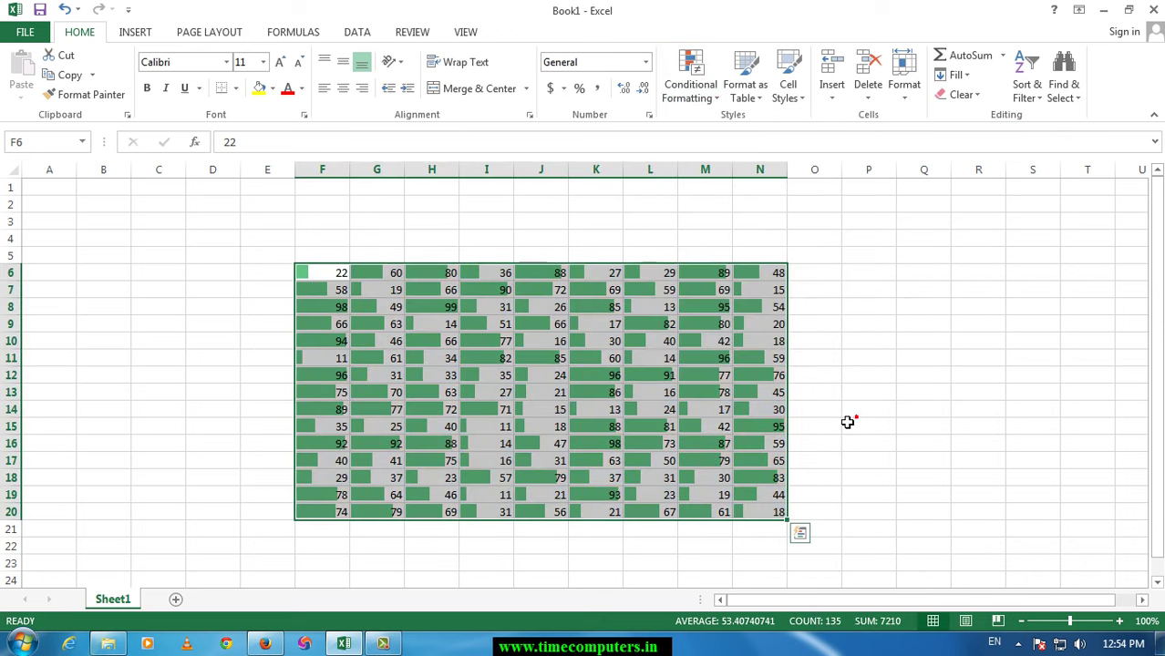
{"action": "key", "text": "ctrl+z"}
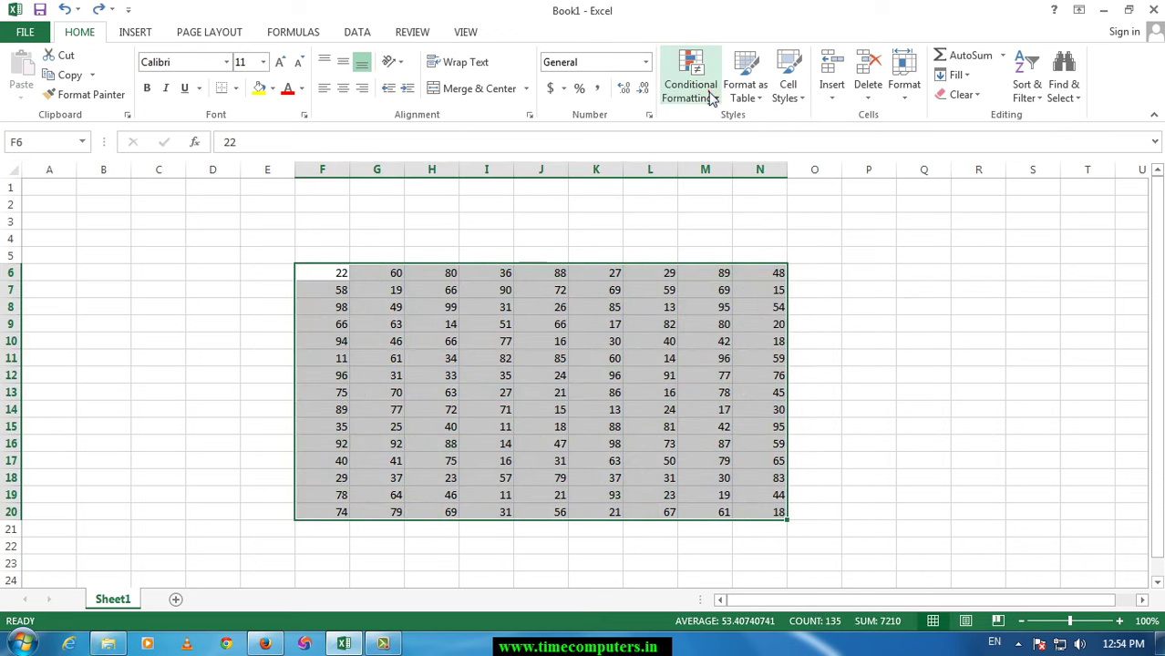
Apply the Red To Black icon set to the grid's numbers
{"action": "left_click", "coordinate": [707, 95]}
{"action": "mouse_move", "coordinate": [760, 239]}
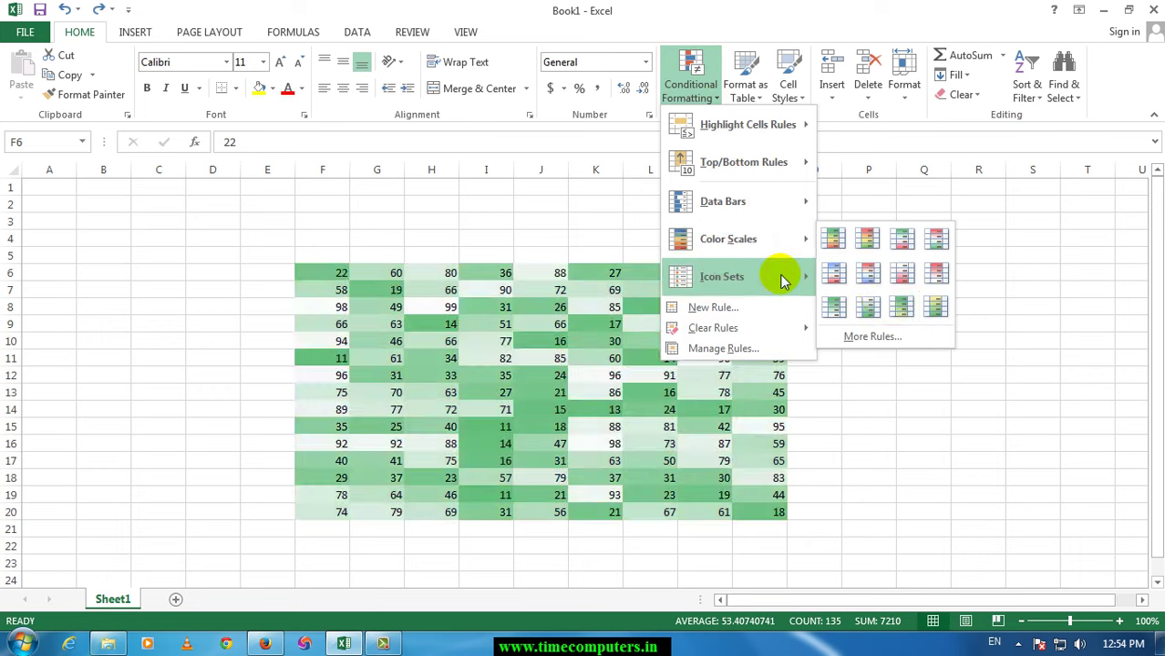
{"action": "mouse_move", "coordinate": [781, 280]}
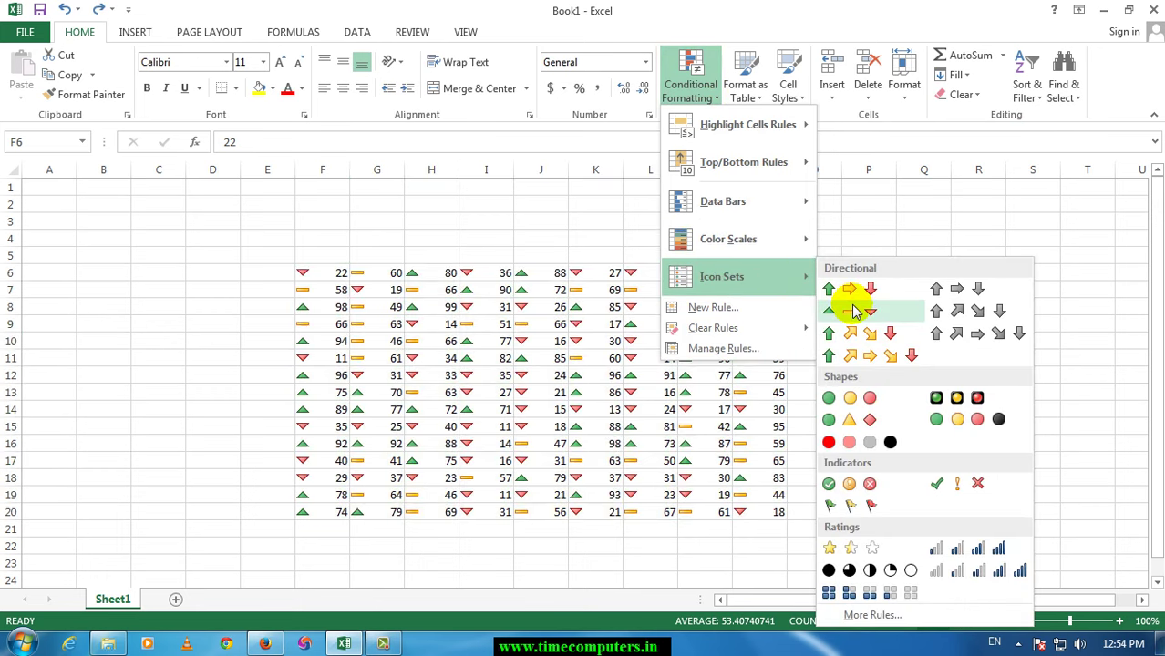
{"action": "left_click", "coordinate": [861, 443]}
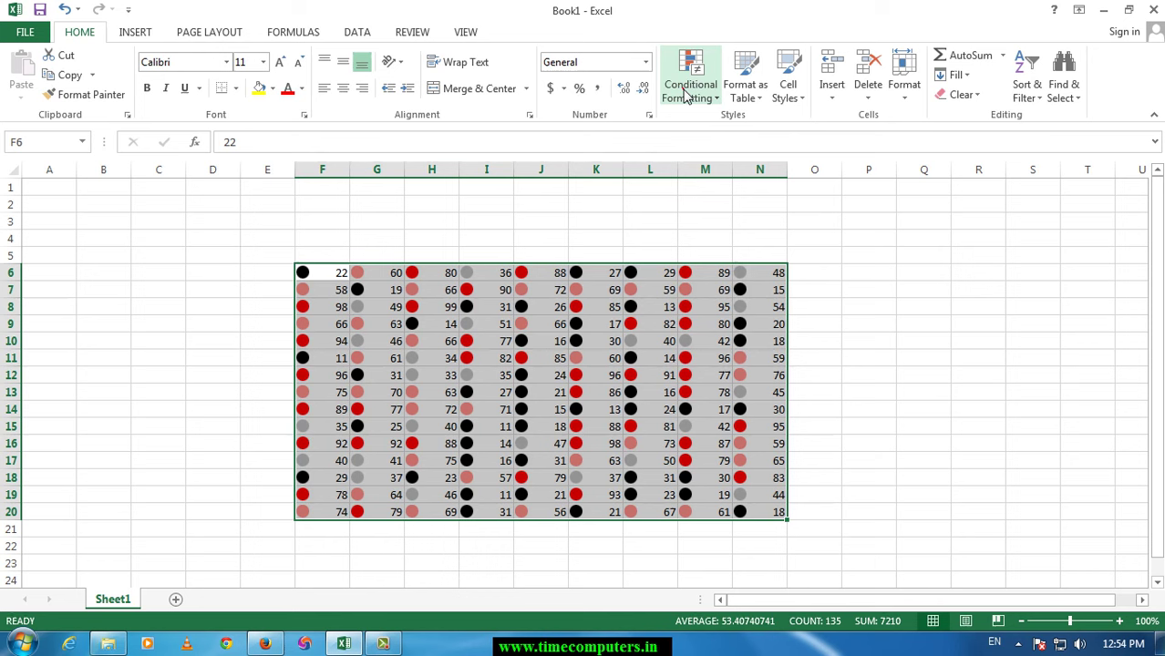
{"action": "left_click", "coordinate": [690, 91]}
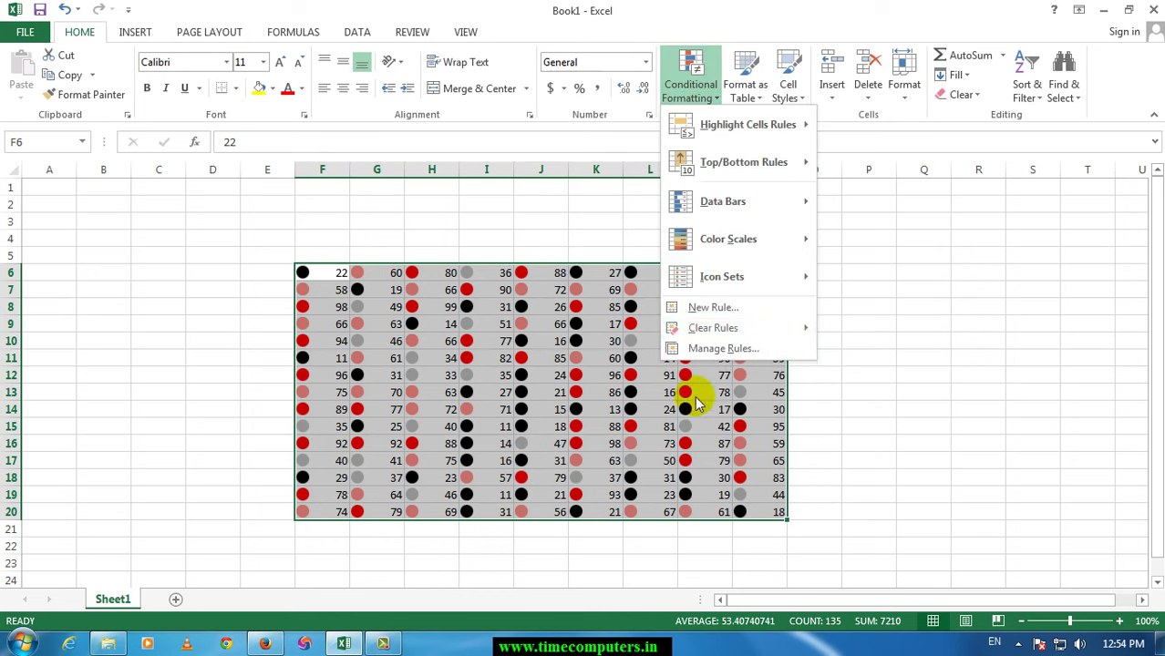
{"action": "left_click", "coordinate": [632, 390]}
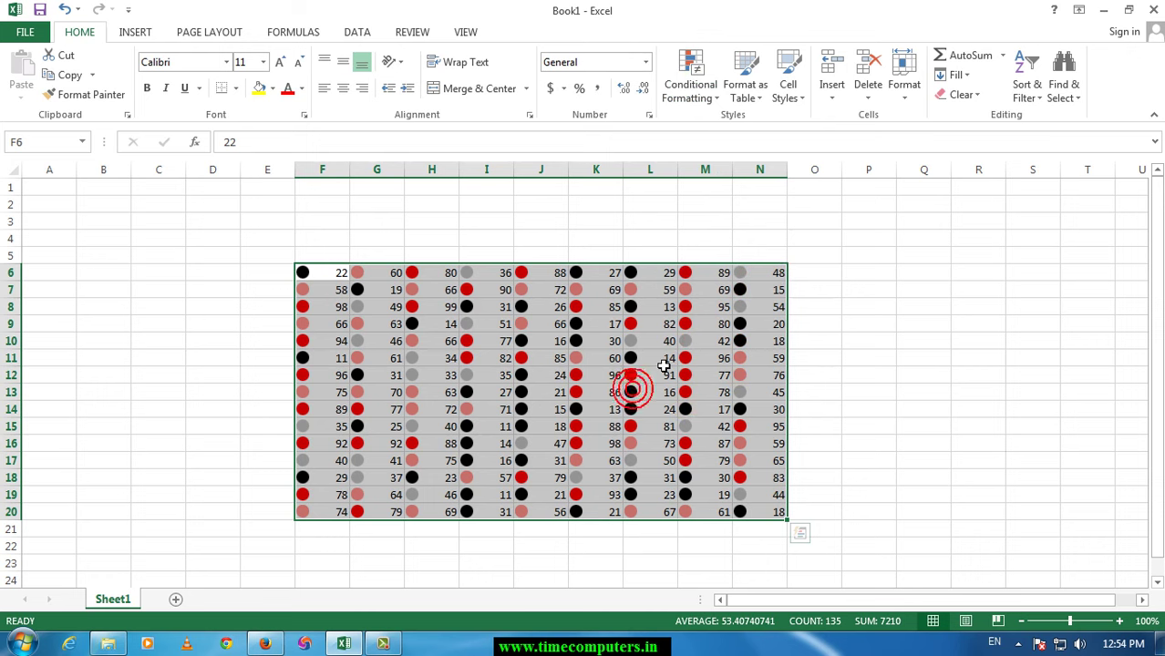
Format the number grid as a table with a blue Medium table style
{"action": "left_click", "coordinate": [745, 91]}
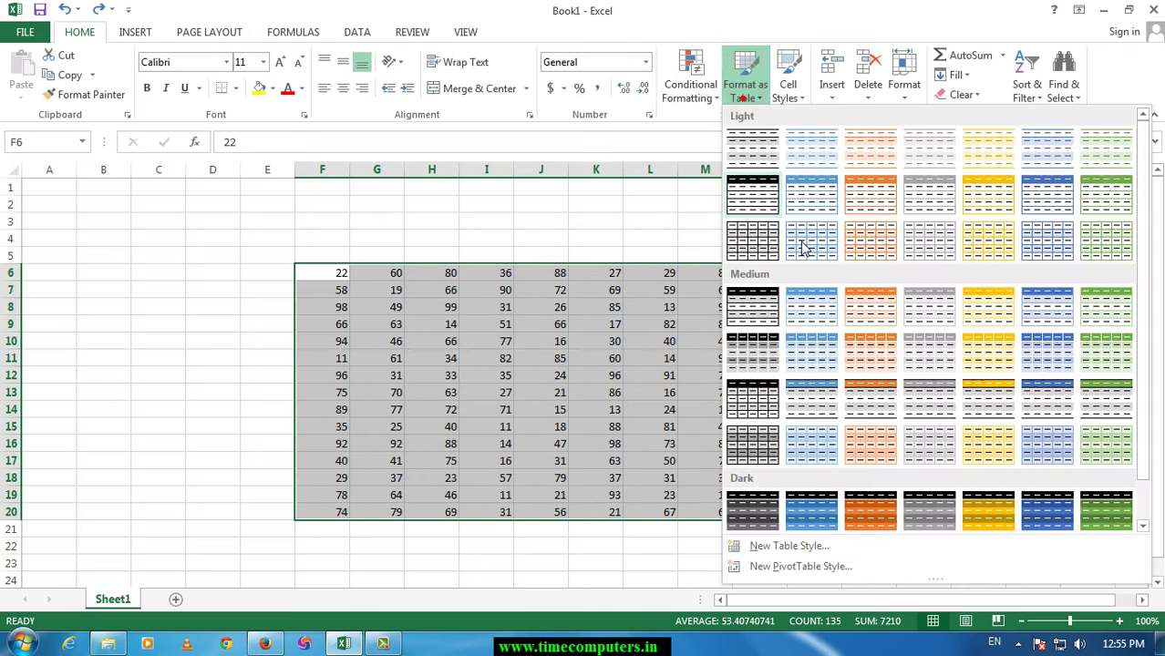
{"action": "left_click", "coordinate": [820, 344]}
{"action": "left_click", "coordinate": [848, 350]}
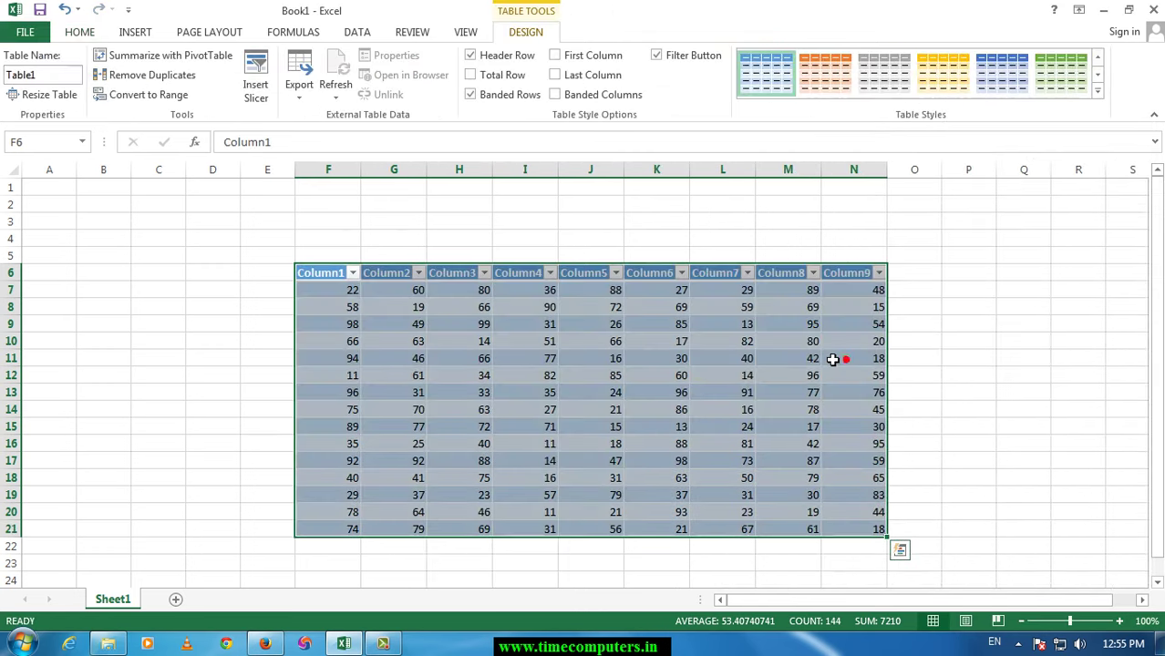
{"action": "left_click", "coordinate": [698, 360]}
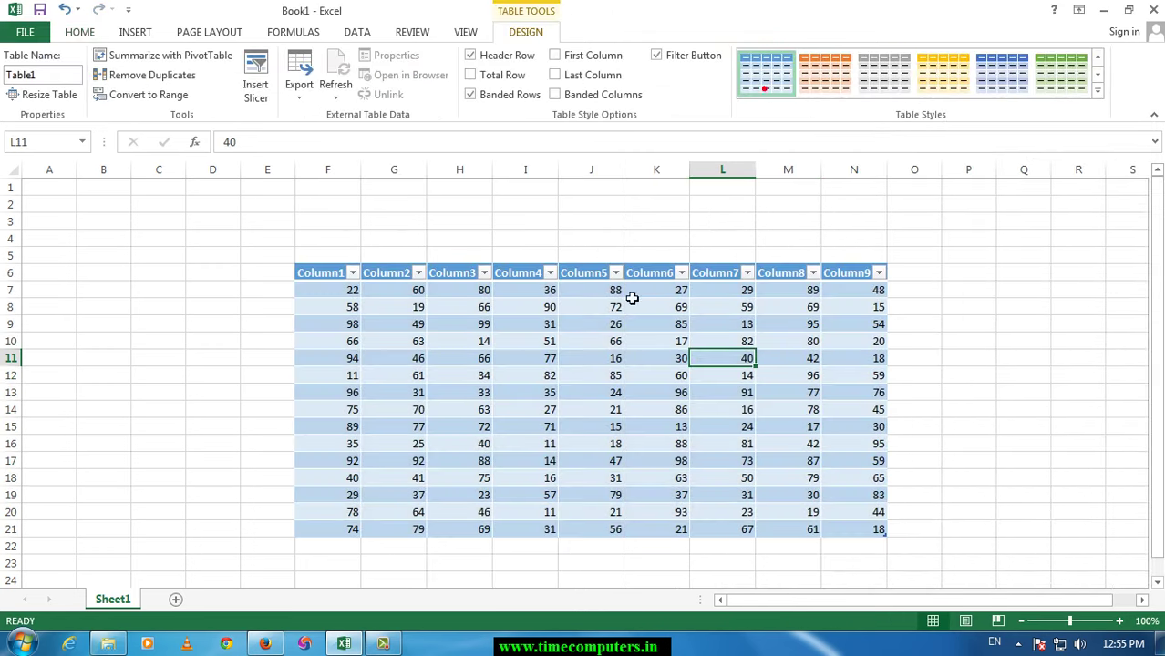
Filter Column5 to show only 15, then clear the filter so all rows return
{"action": "left_click", "coordinate": [615, 273]}
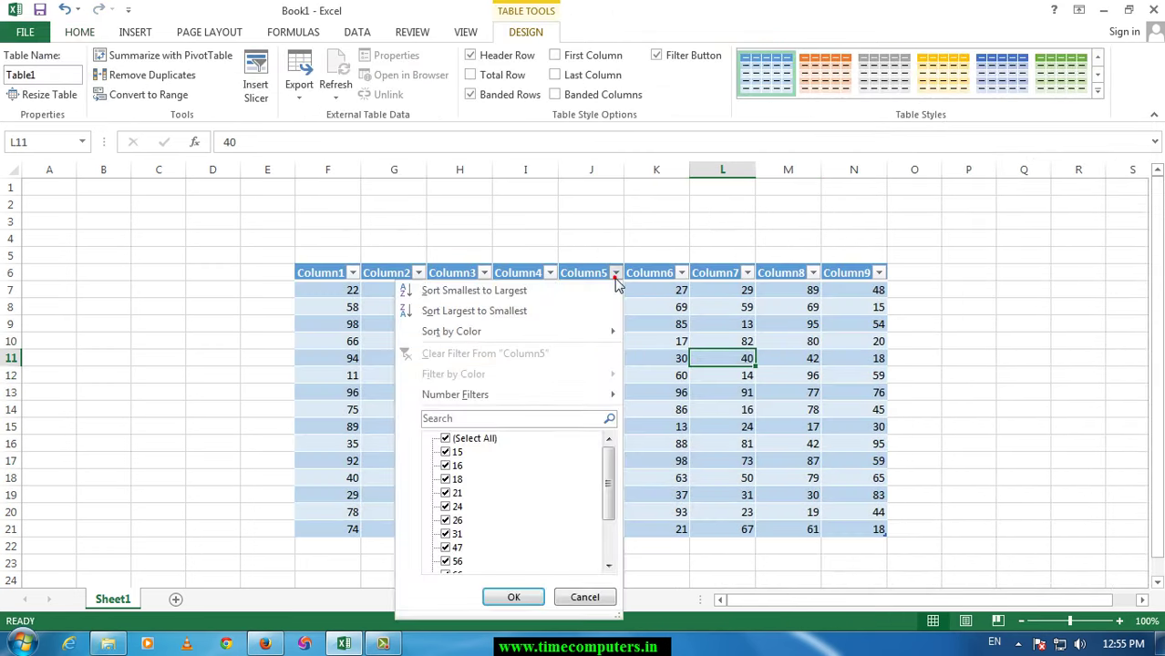
{"action": "left_click", "coordinate": [445, 439]}
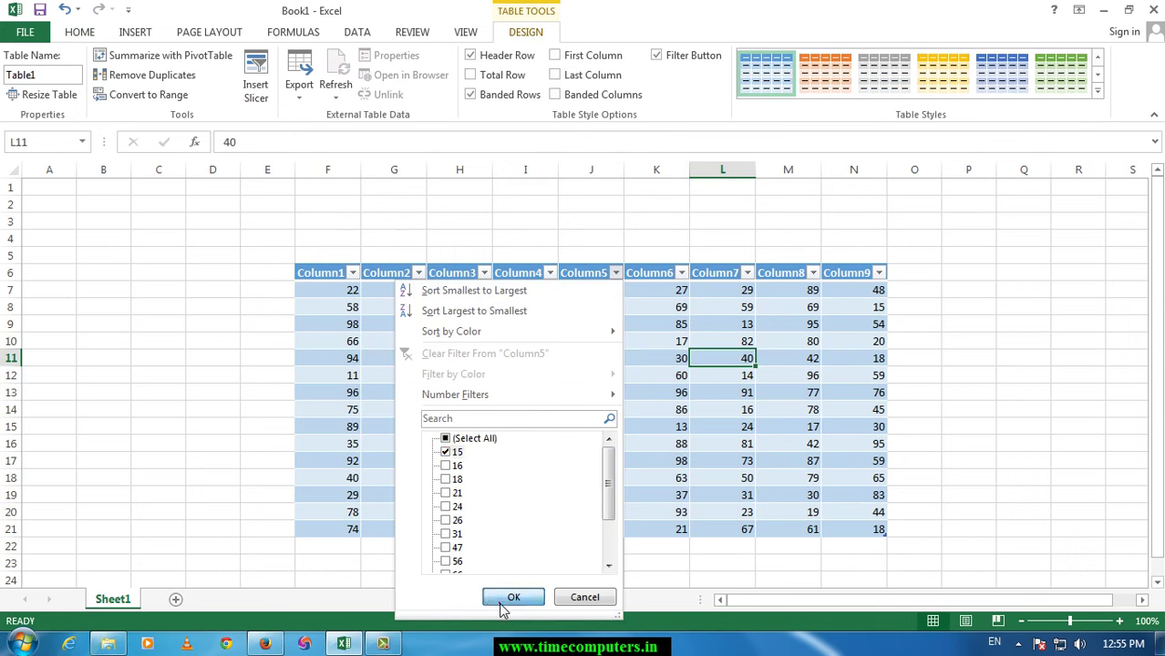
{"action": "left_click", "coordinate": [510, 599]}
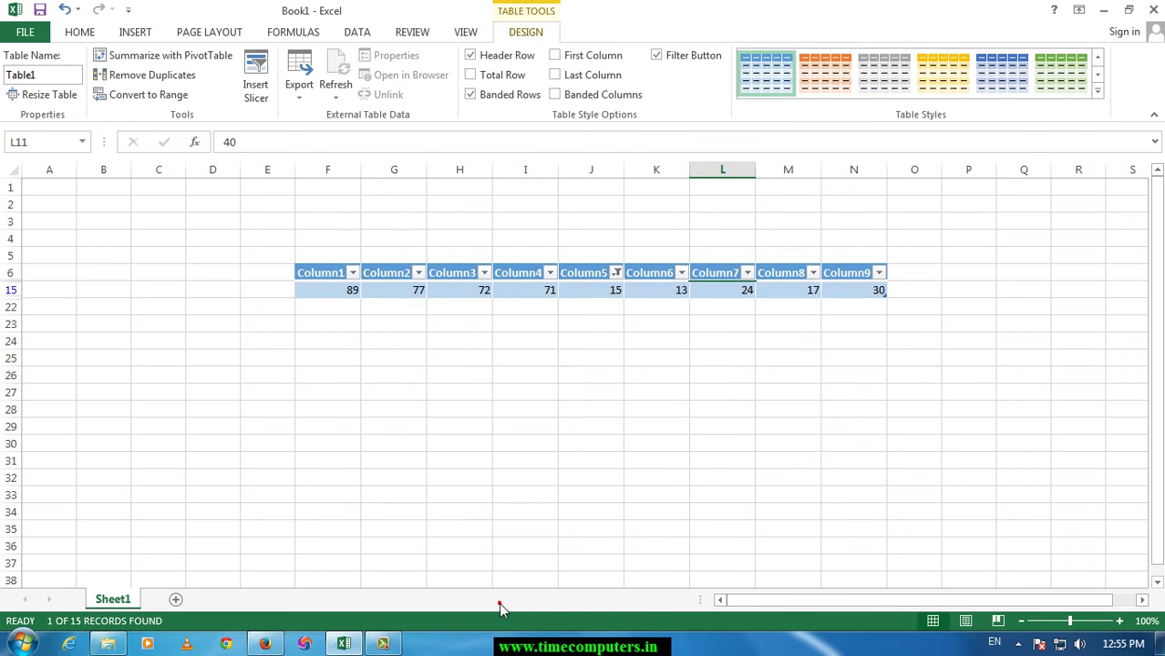
{"action": "left_click", "coordinate": [616, 275]}
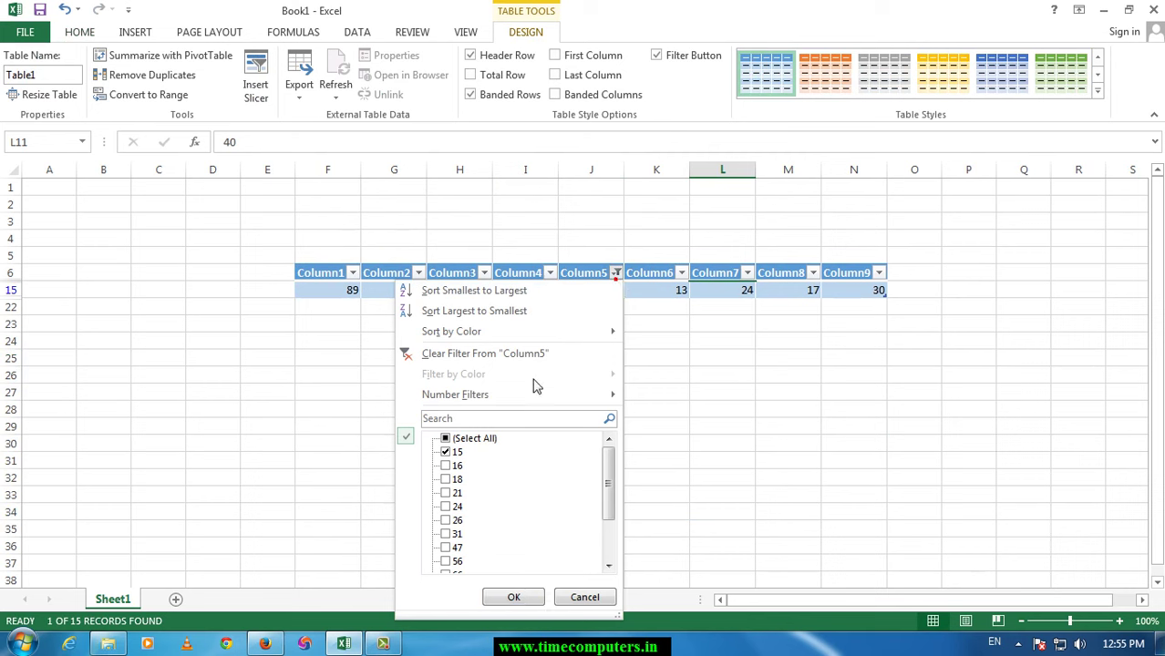
{"action": "left_click", "coordinate": [511, 602]}
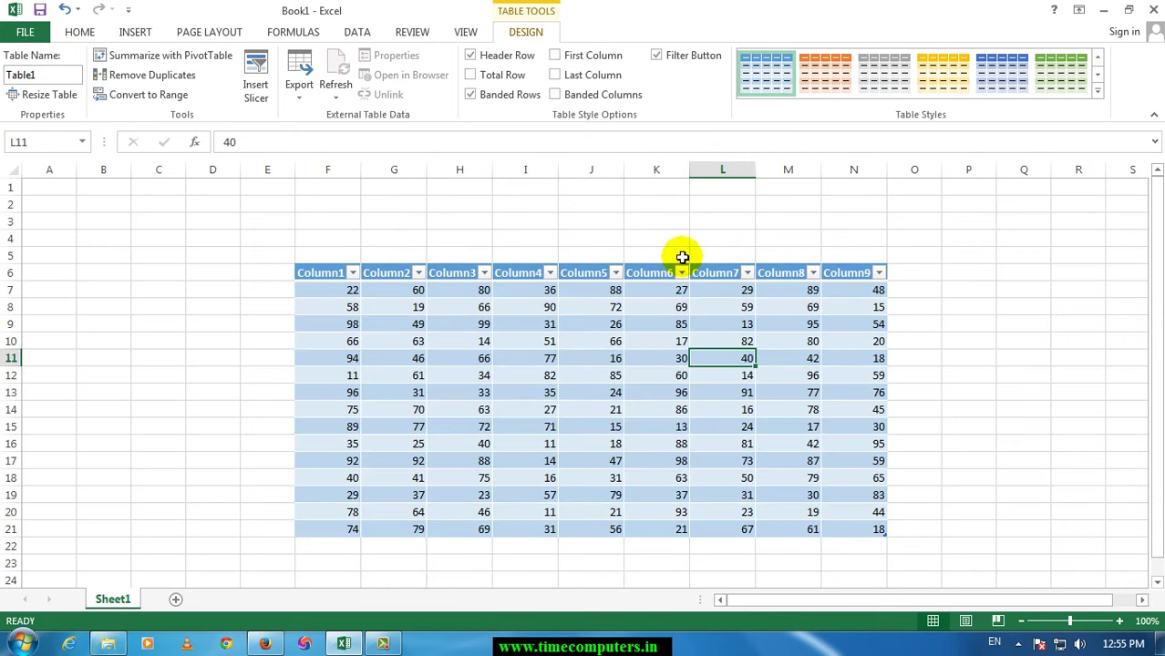
{"action": "key", "text": "ctrl+z"}
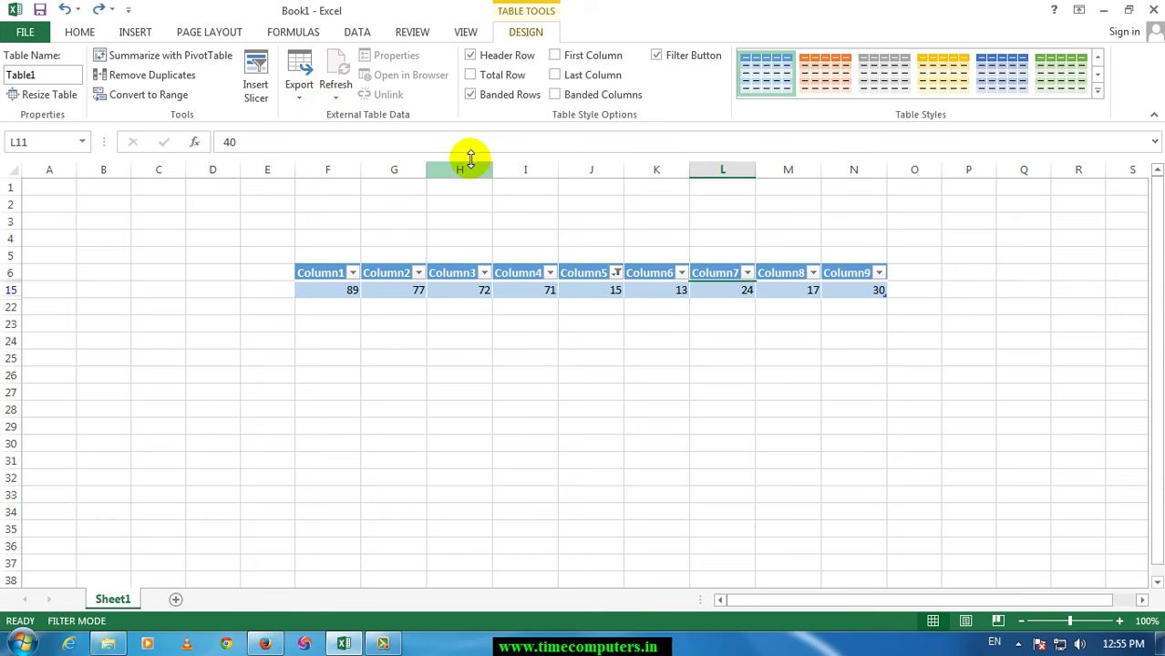
{"action": "key", "text": "ctrl+y"}
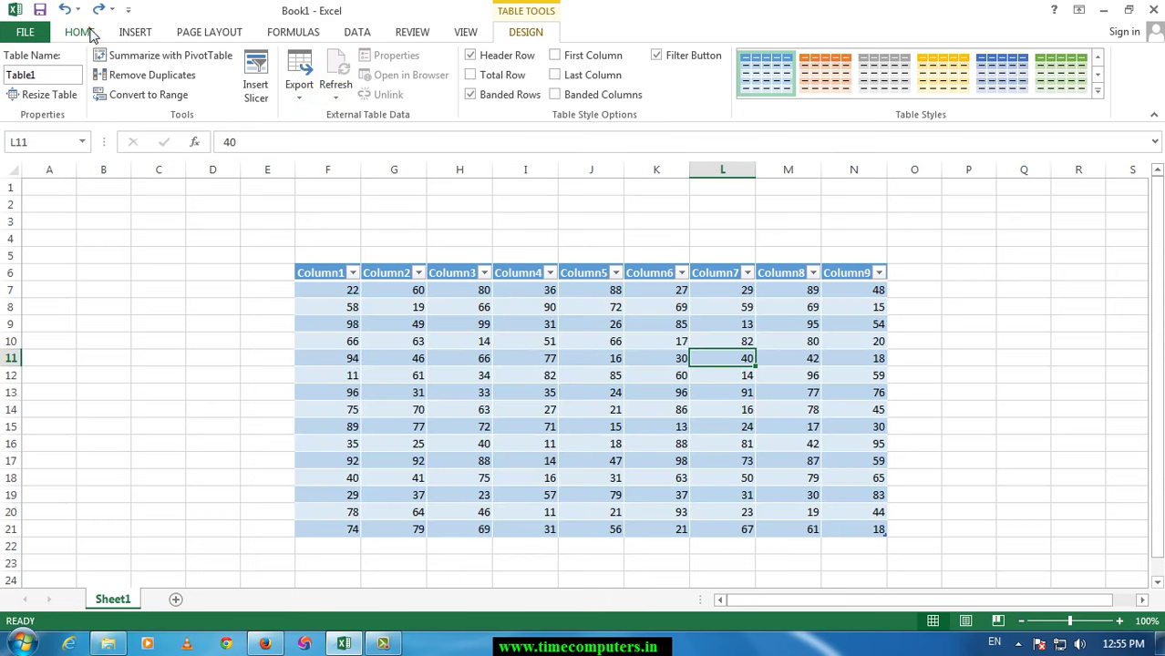
Apply the 60% - Accent4 cell style to the block J10:L15
{"action": "left_click", "coordinate": [82, 33]}
{"action": "left_click_drag", "start_coordinate": [601, 345], "coordinate": [710, 426]}
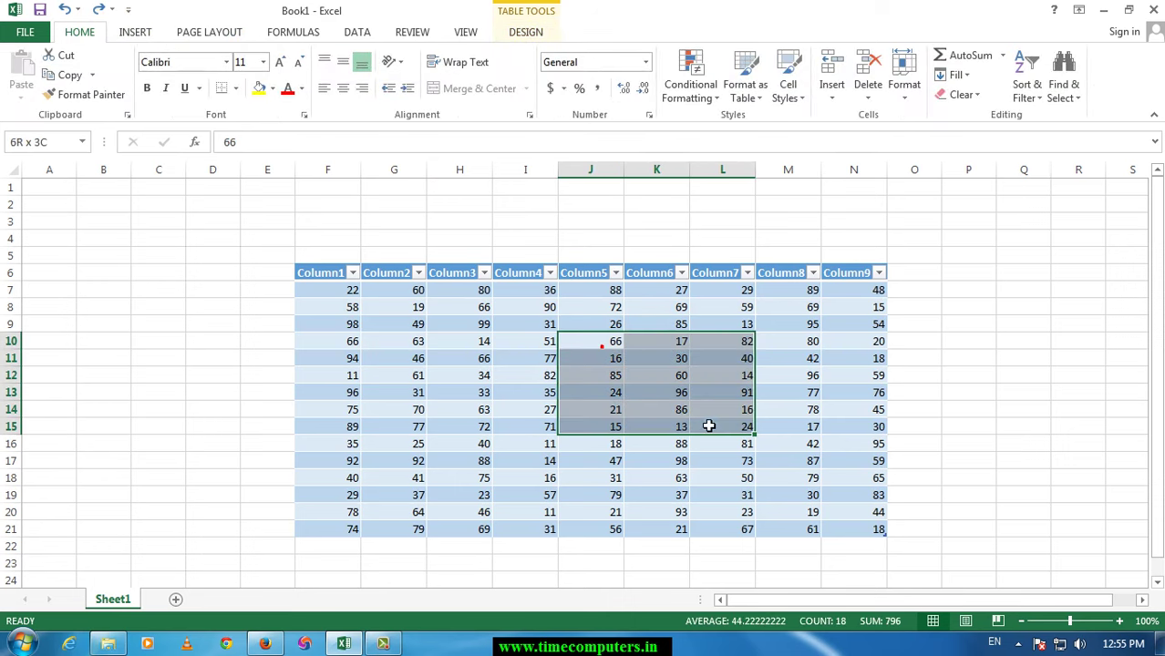
{"action": "left_click", "coordinate": [782, 97]}
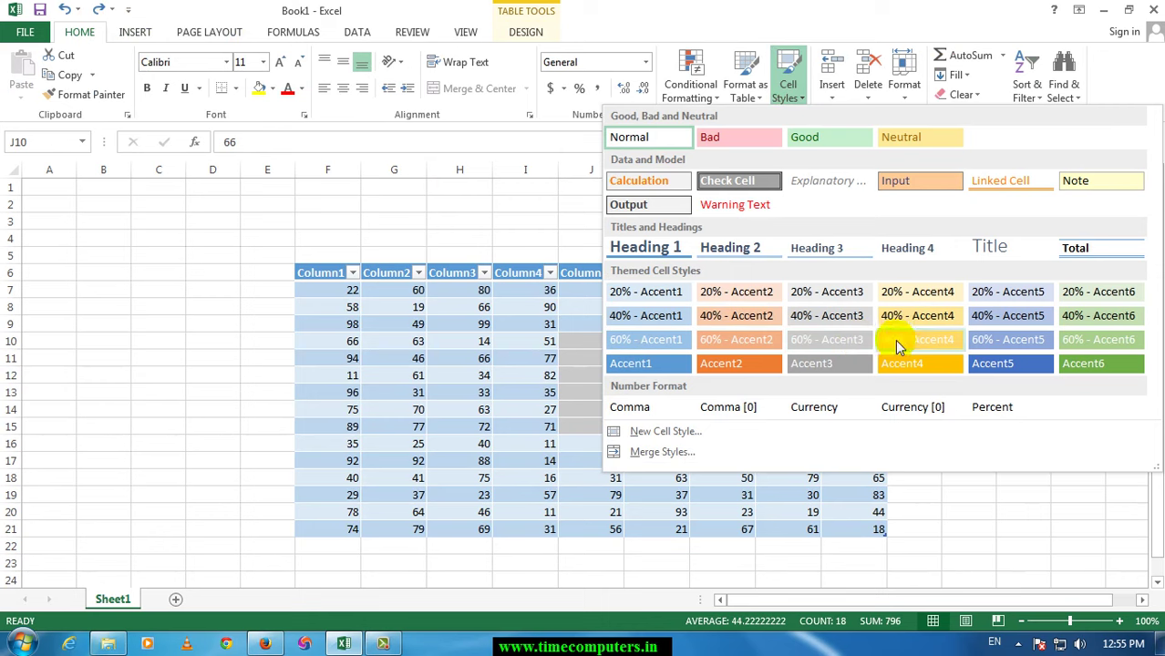
{"action": "left_click", "coordinate": [896, 340]}
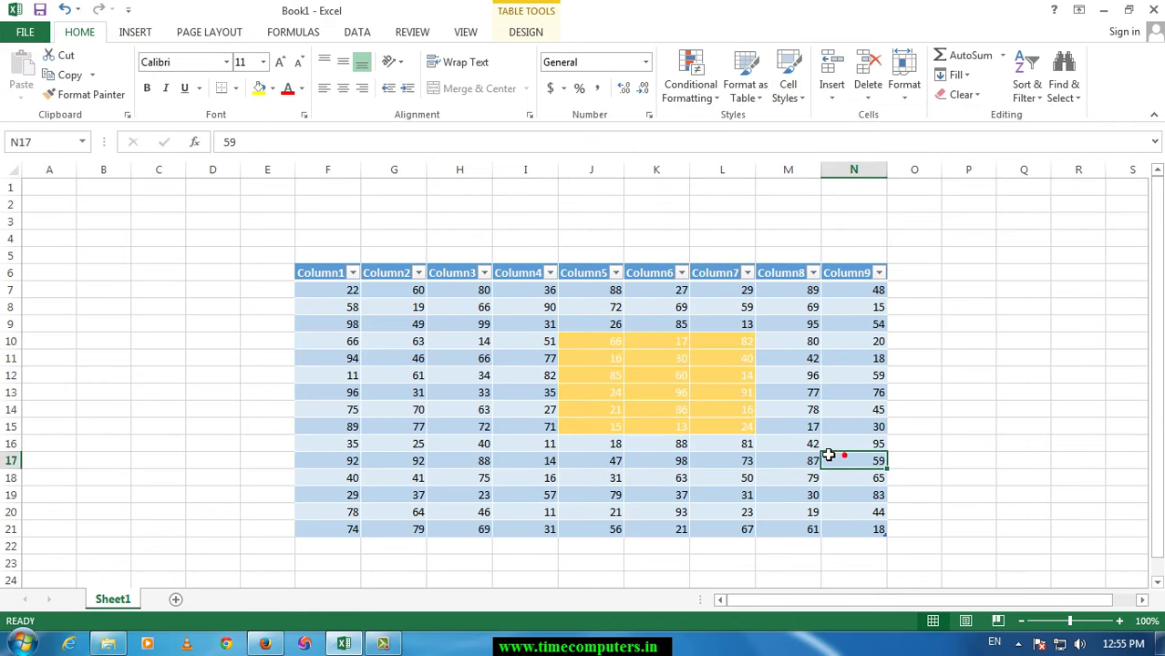
{"action": "left_click", "coordinate": [842, 455]}
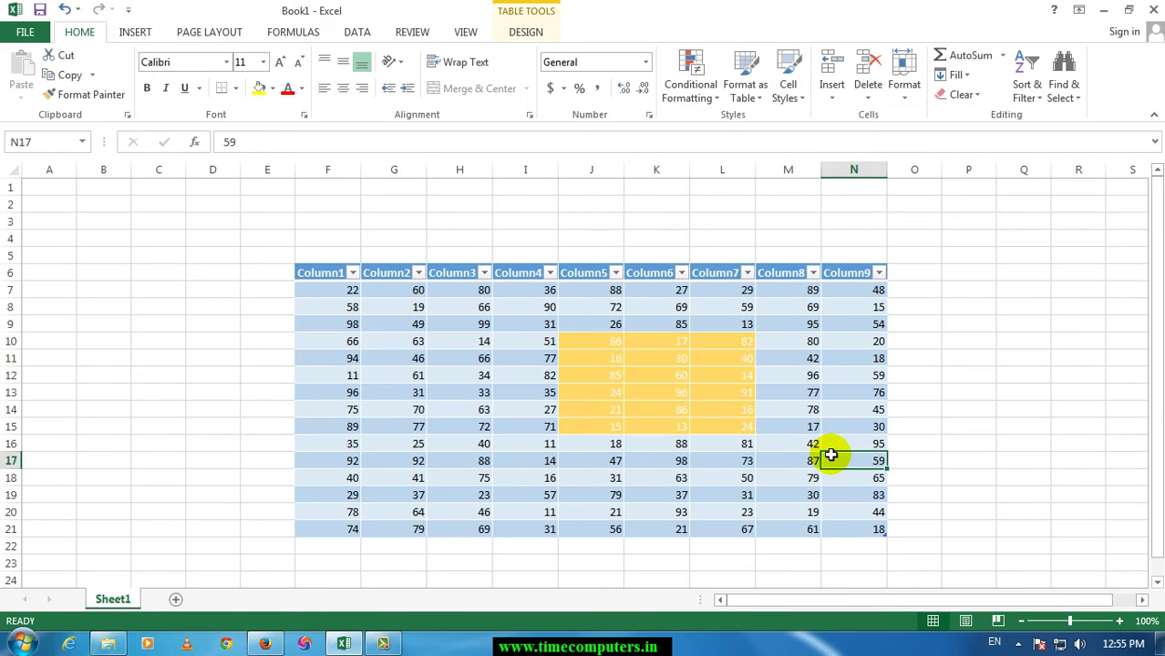